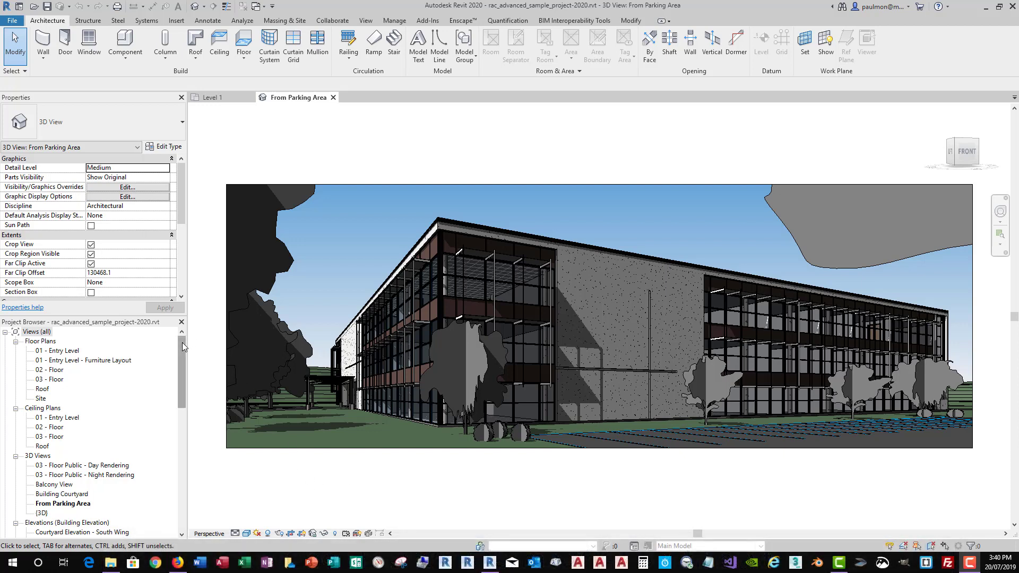
Step: Scroll the Project Browser down to reveal the Sheets (all) node with A1 and A2
{"action": "left_click_drag", "start_coordinate": [183, 342], "coordinate": [183, 472]}
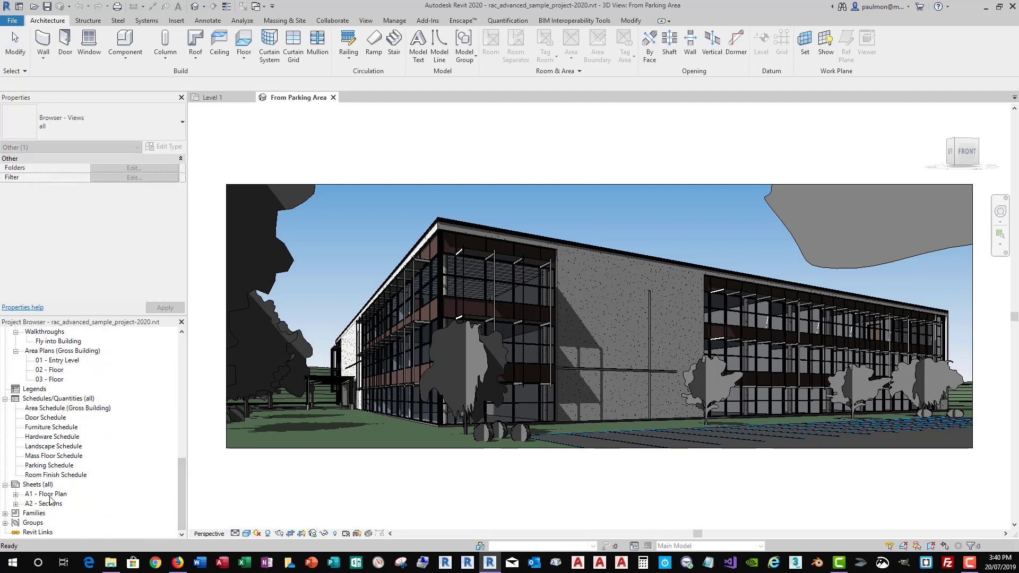
Step: Open sheet A1 - Floor Plan and zoom in on its 01 - Entry Level view title
{"action": "left_click", "coordinate": [51, 495]}
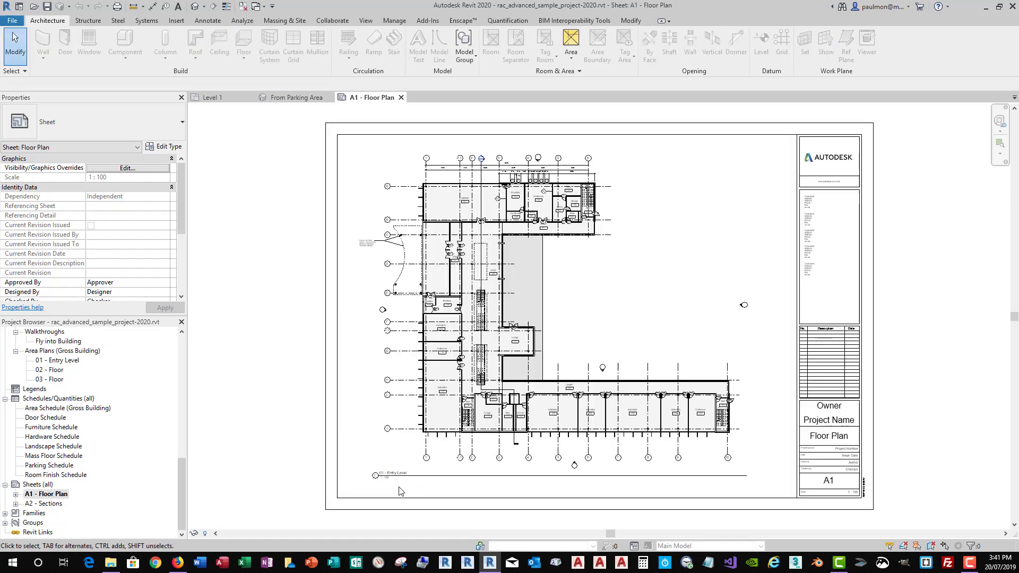
{"action": "scroll", "coordinate": [404, 487], "scroll_direction": "up", "scroll_amount": 5}
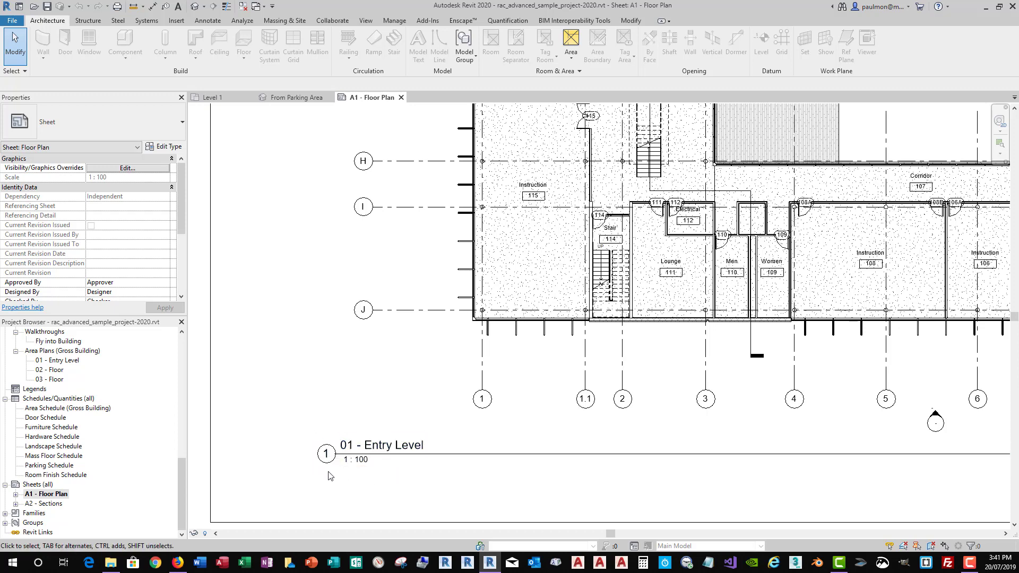
Step: Rename the viewport's view to '01 - Entry Level (Ground Level)', also renaming its matching level and views
{"action": "left_click", "coordinate": [400, 447]}
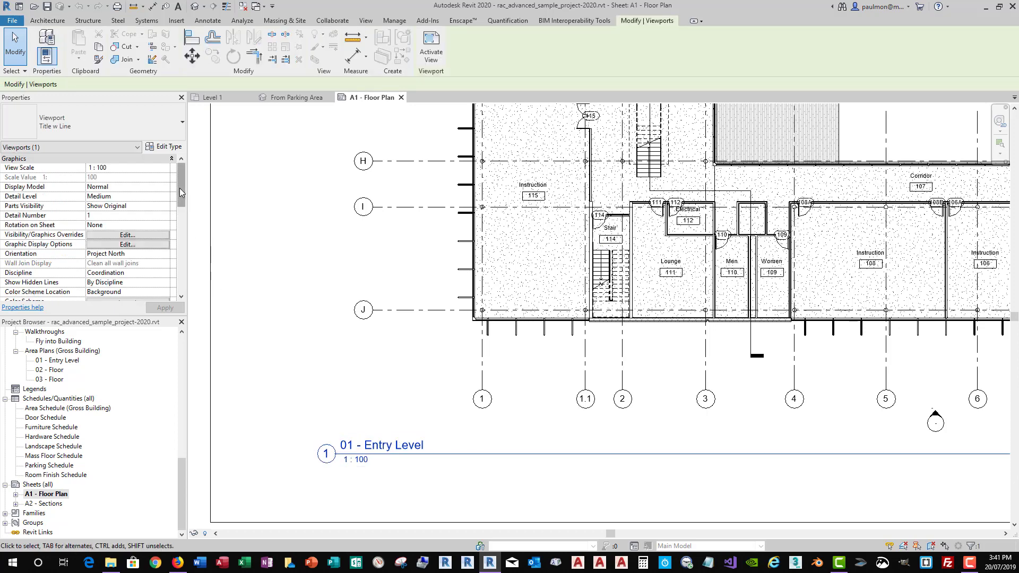
{"action": "left_click_drag", "start_coordinate": [180, 192], "coordinate": [175, 265]}
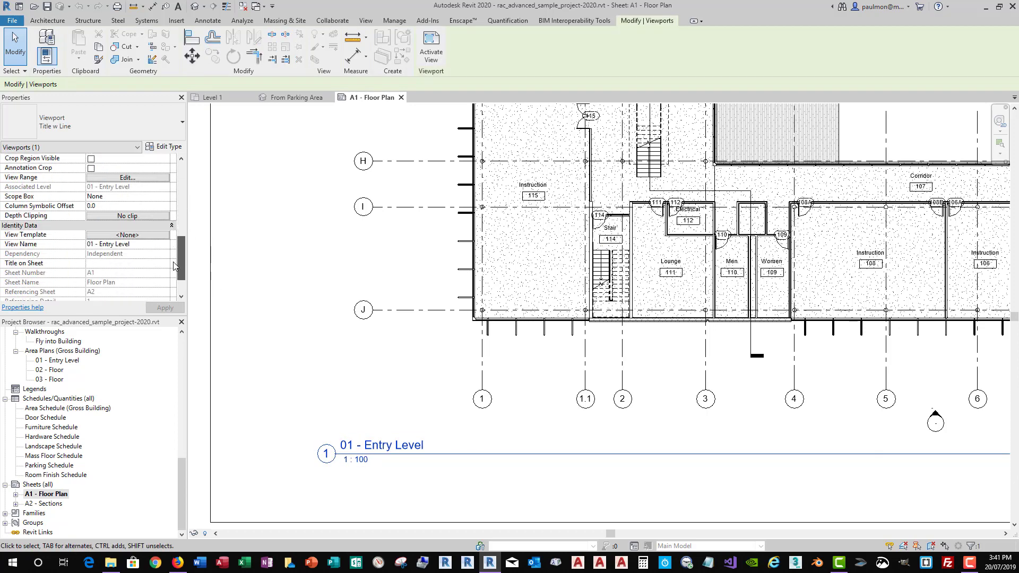
{"action": "left_click", "coordinate": [144, 245]}
{"action": "left_click", "coordinate": [147, 247]}
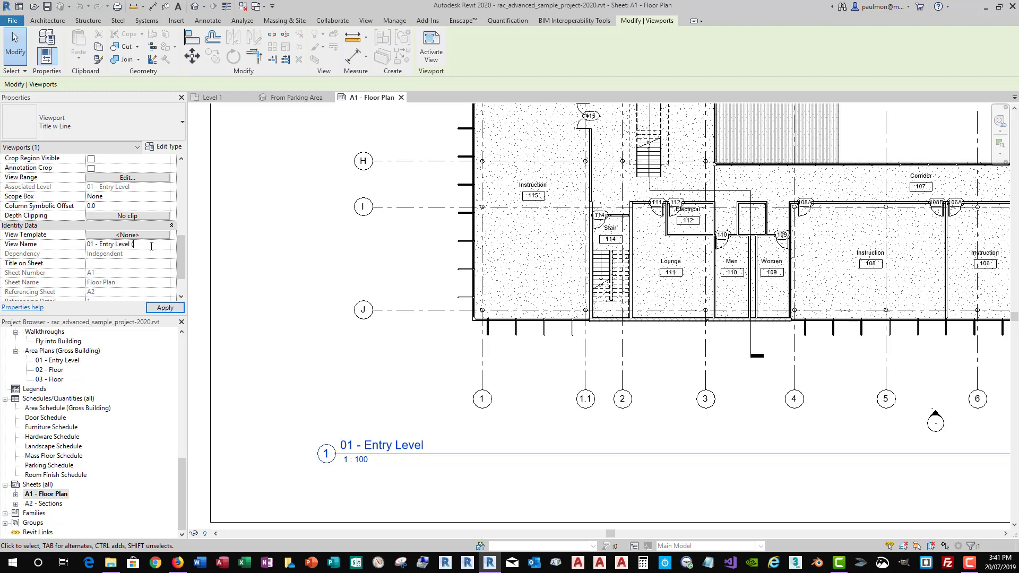
{"action": "type", "text": "(g"}
{"action": "key", "text": "BackSpace"}
{"action": "type", "text": "Ground Level)"}
{"action": "key", "text": "Return"}
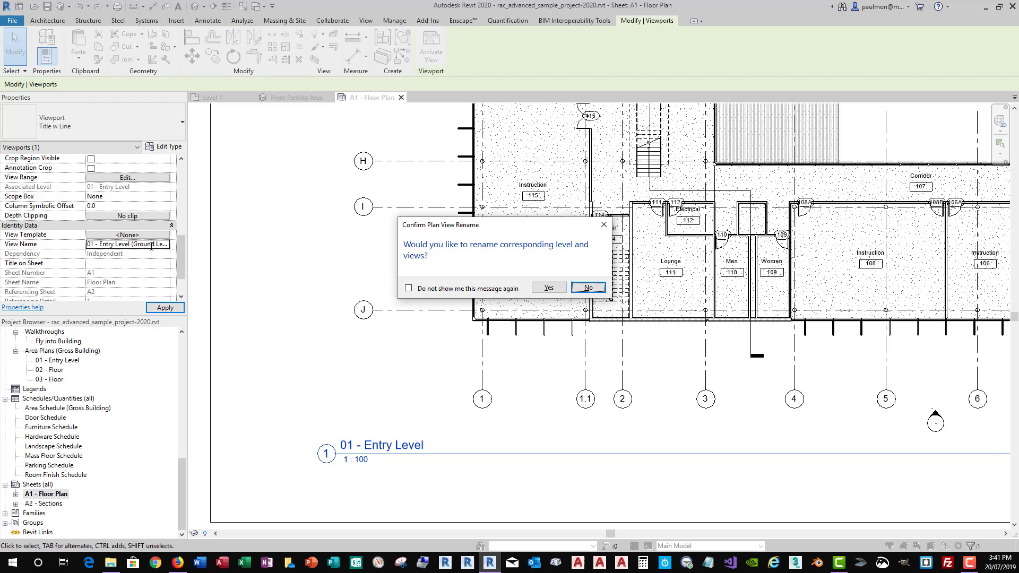
{"action": "left_click", "coordinate": [550, 289]}
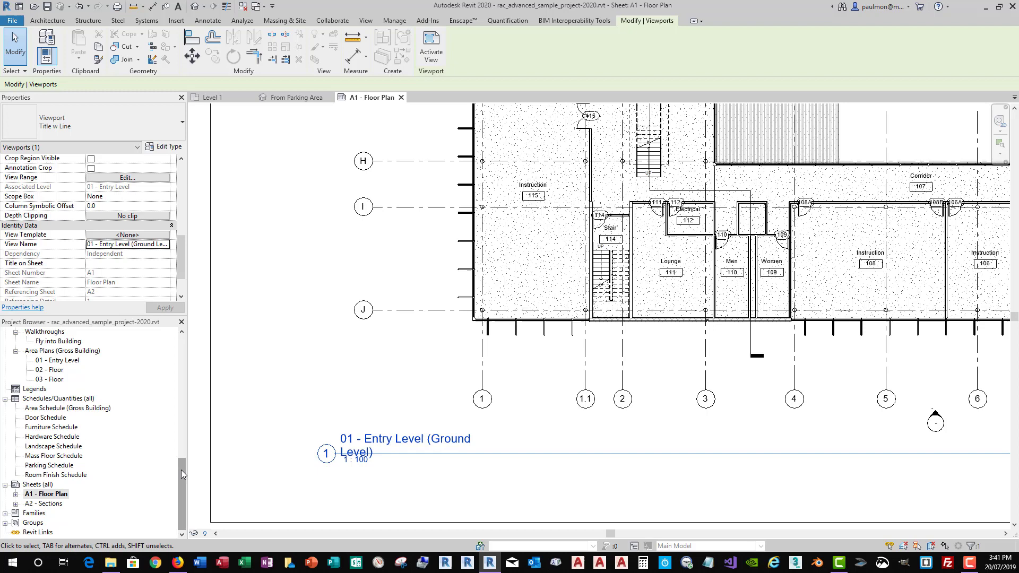
Step: Expand Families > Annotation Symbols > M_View Title and open that family's context menu
{"action": "left_click", "coordinate": [5, 514]}
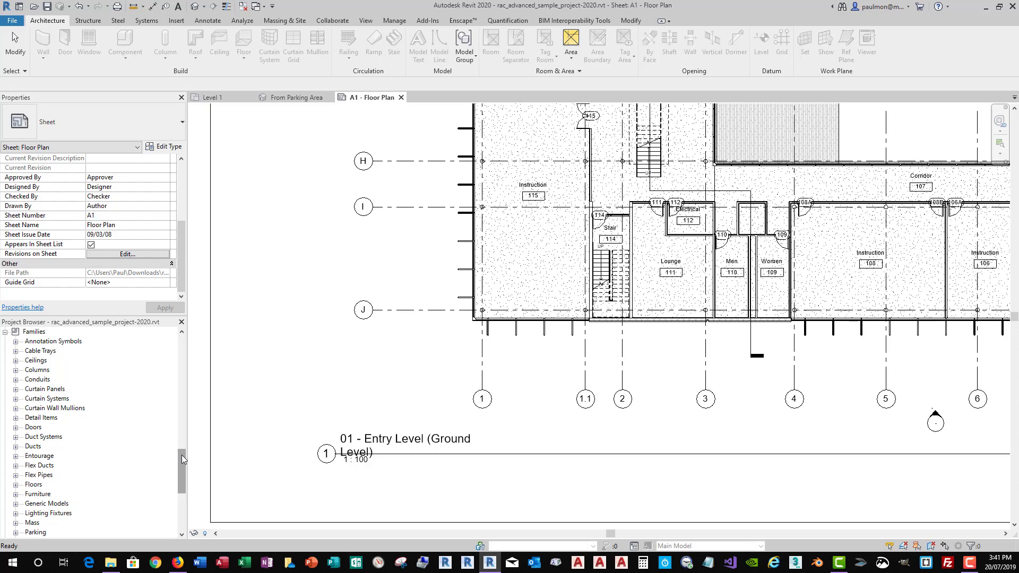
{"action": "left_click_drag", "start_coordinate": [181, 456], "coordinate": [181, 450]}
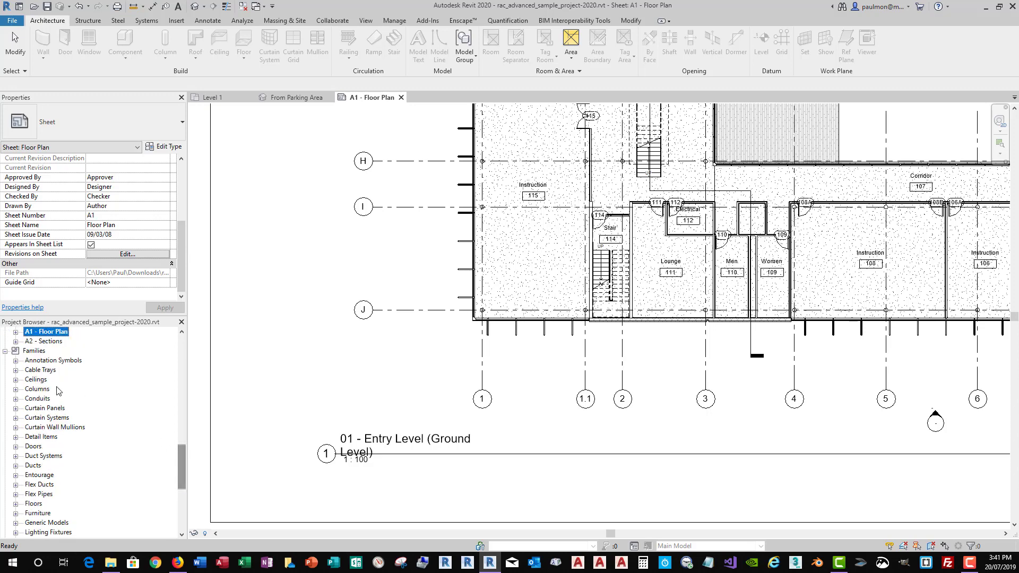
{"action": "left_click", "coordinate": [15, 361]}
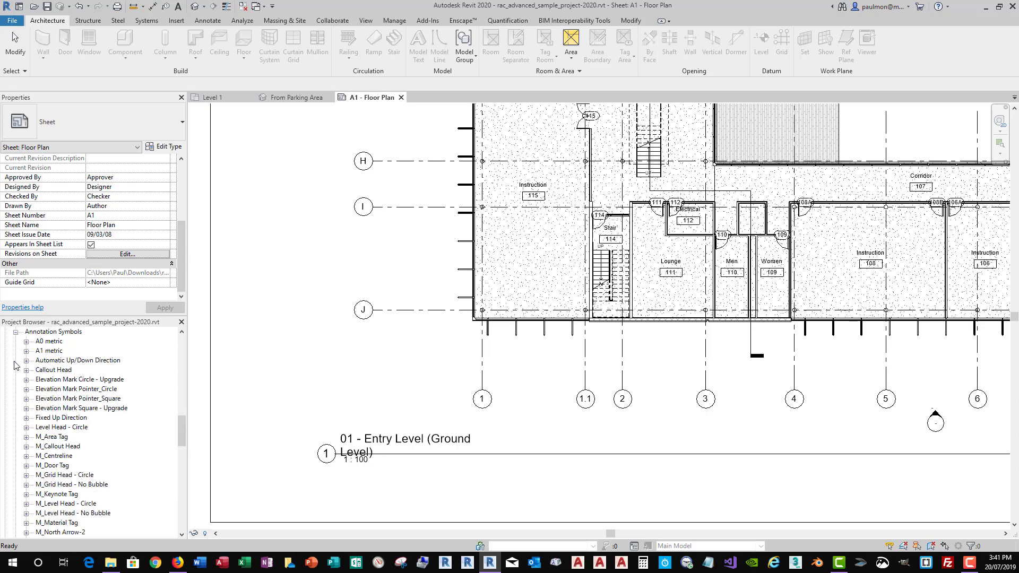
{"action": "left_click_drag", "start_coordinate": [179, 421], "coordinate": [181, 455]}
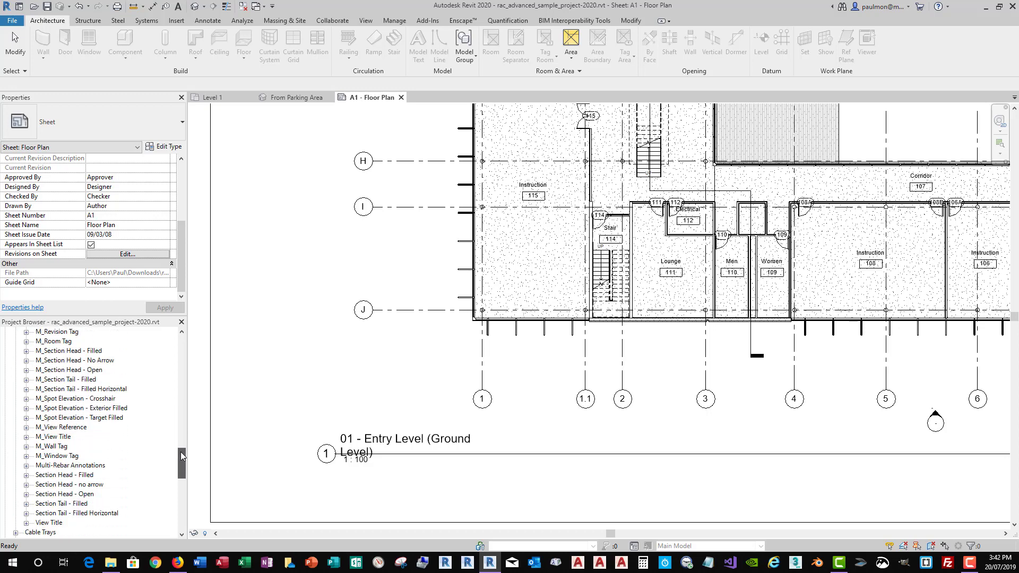
{"action": "left_click", "coordinate": [59, 437]}
{"action": "left_click", "coordinate": [26, 436]}
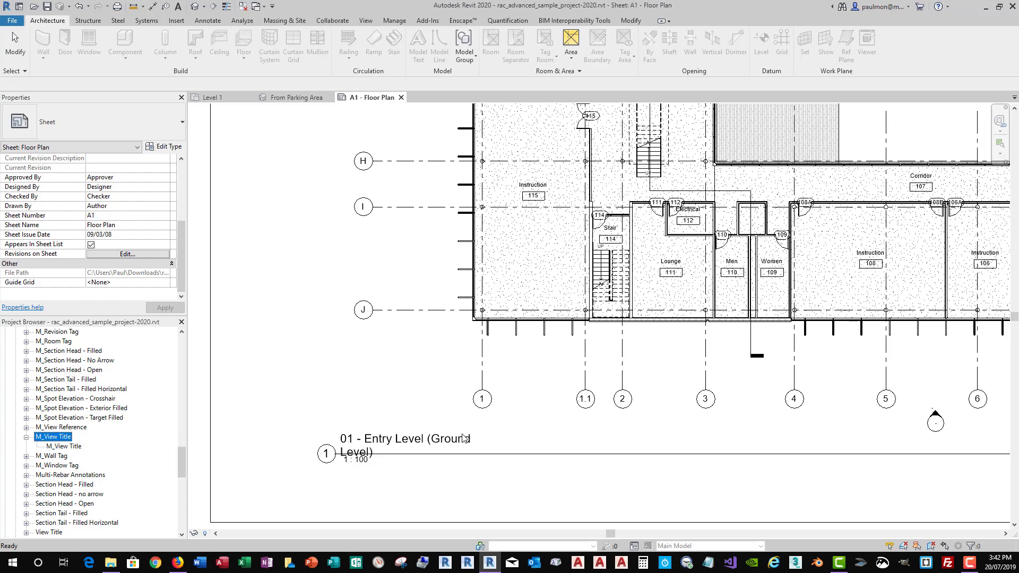
{"action": "right_click", "coordinate": [66, 439]}
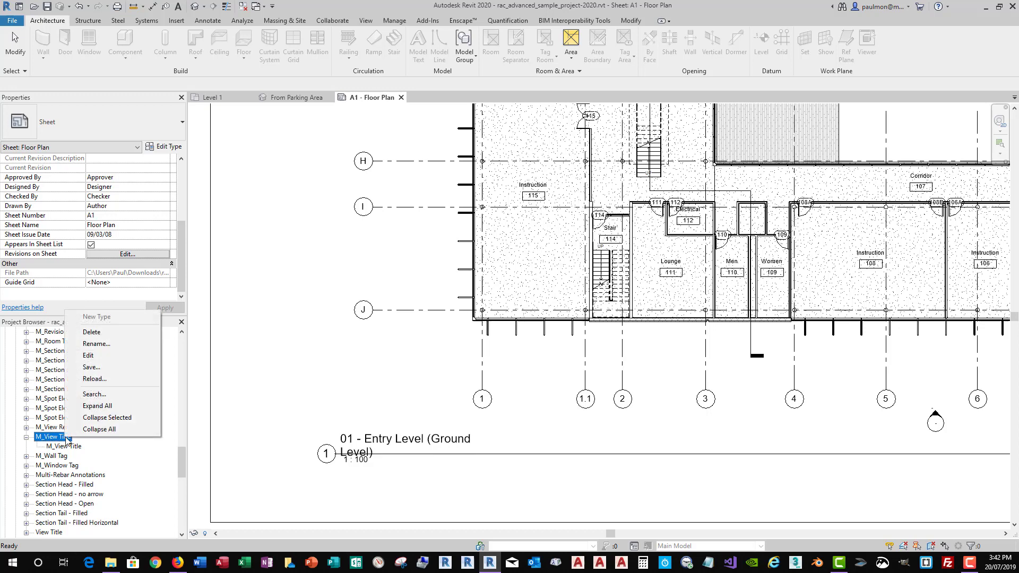
Step: Open M_View Title in the Family Editor and stretch its View Name label much wider
{"action": "left_click", "coordinate": [88, 356]}
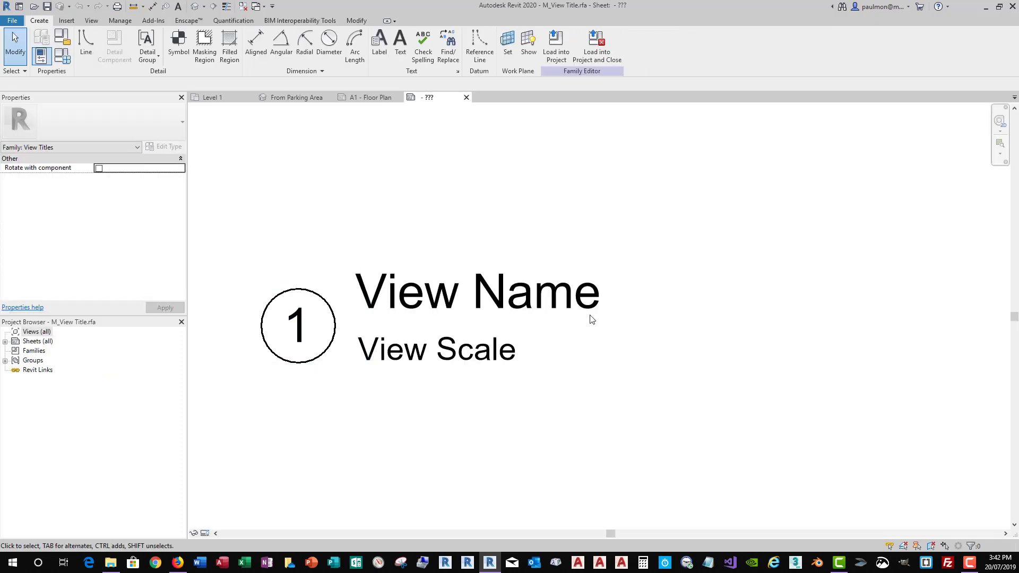
{"action": "left_click", "coordinate": [519, 305]}
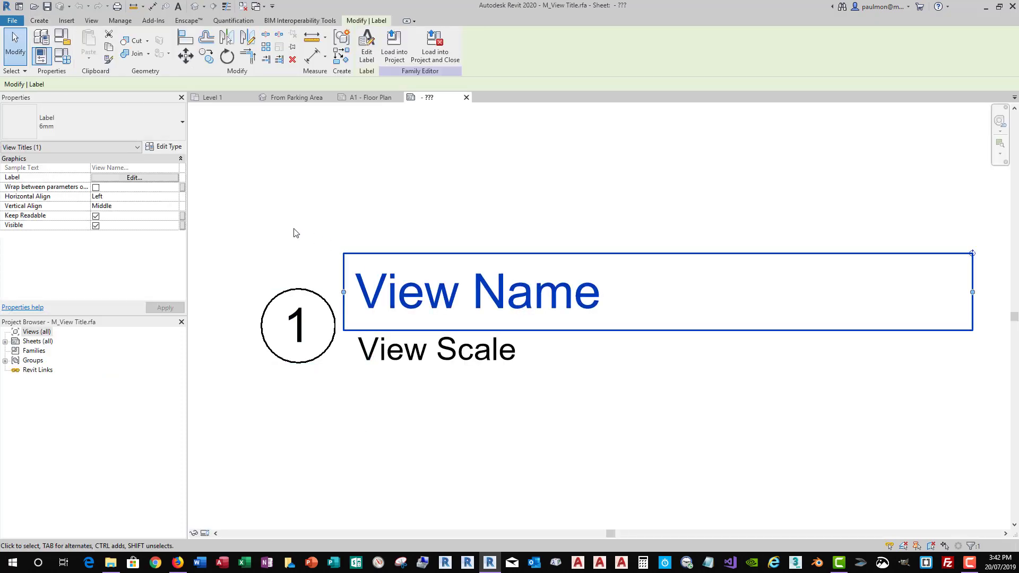
{"action": "scroll", "coordinate": [272, 252], "scroll_direction": "down", "scroll_amount": 5}
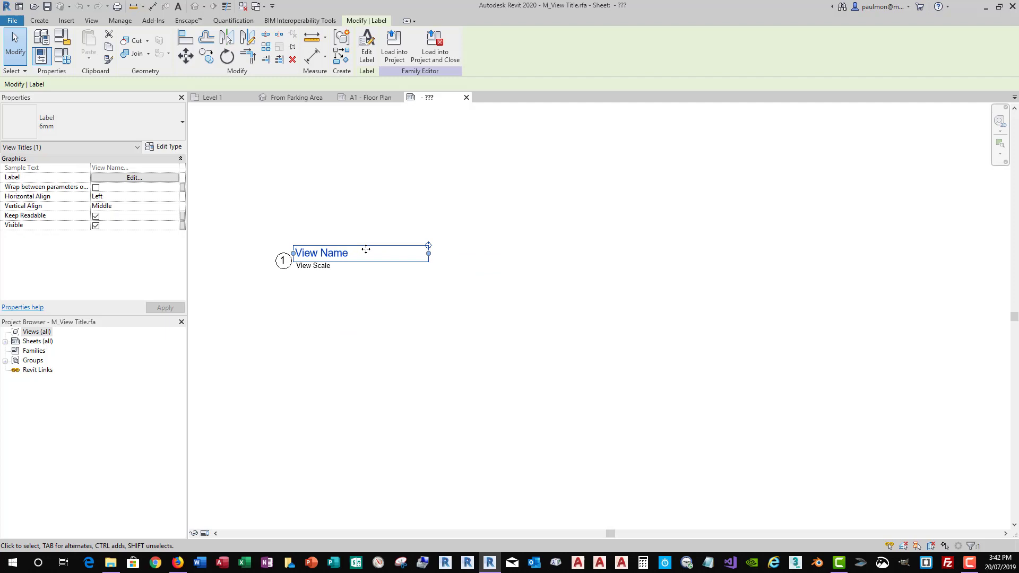
{"action": "left_click_drag", "start_coordinate": [429, 254], "coordinate": [686, 259]}
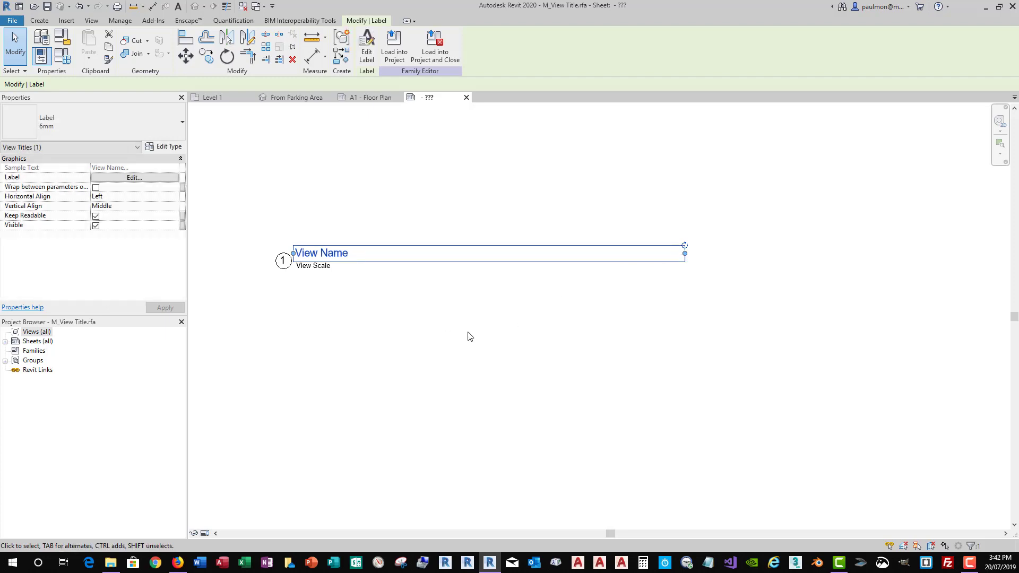
Step: Set the View Name label's Vertical Align to Bottom
{"action": "left_click", "coordinate": [159, 206]}
{"action": "left_click", "coordinate": [174, 206]}
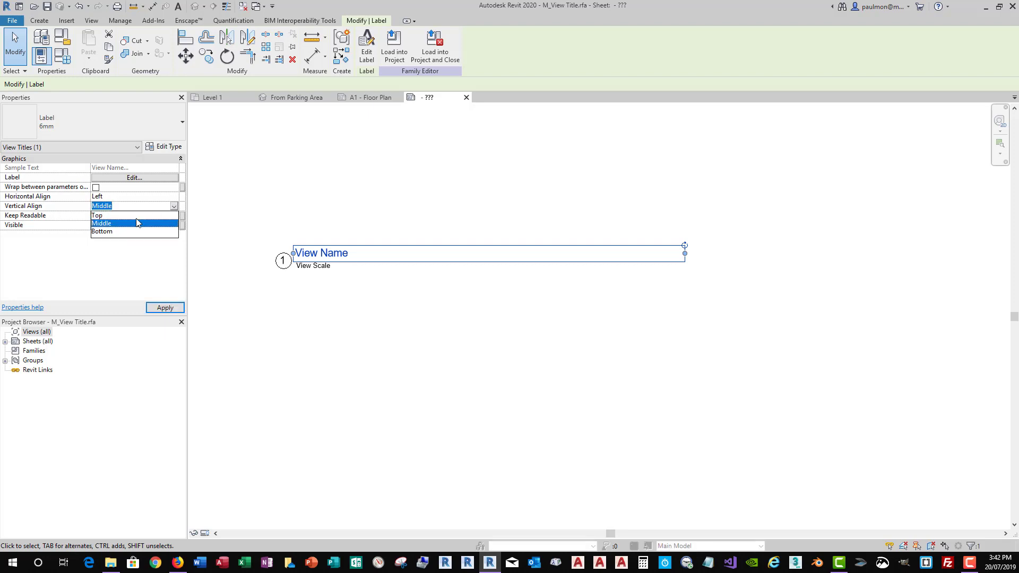
{"action": "left_click", "coordinate": [108, 232]}
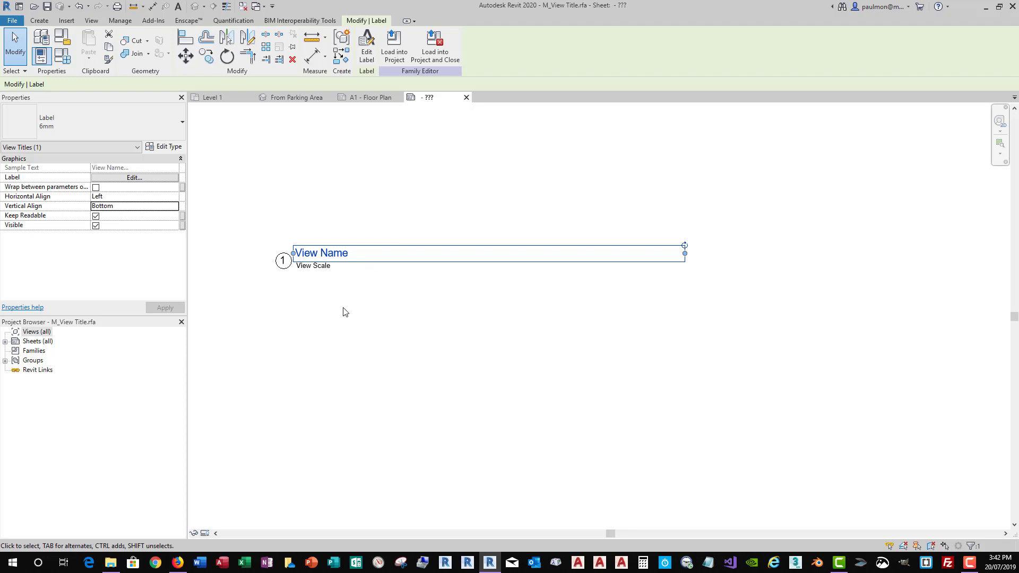
{"action": "left_click", "coordinate": [421, 309]}
{"action": "scroll", "coordinate": [305, 284], "scroll_direction": "up", "scroll_amount": 4}
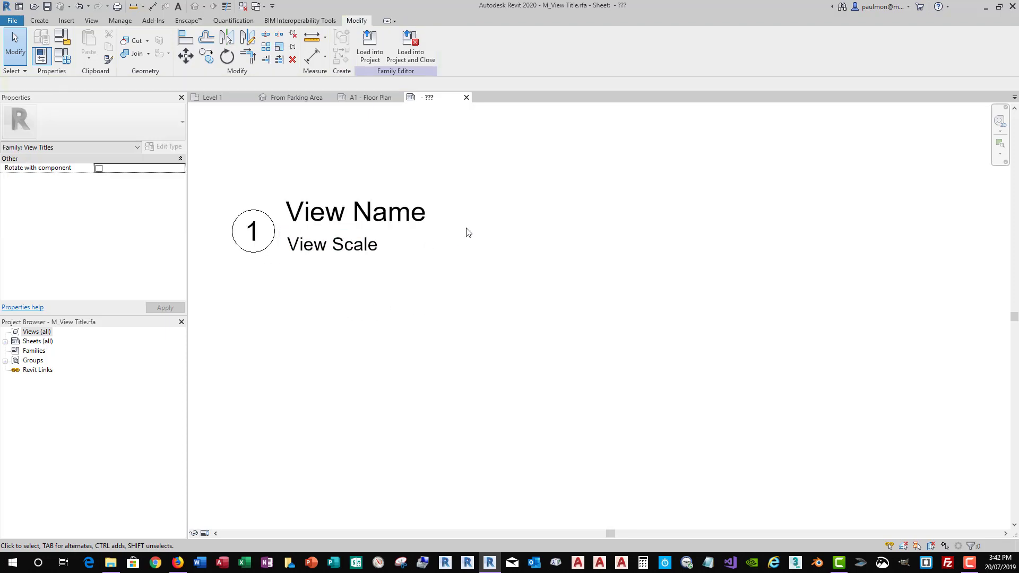
Step: Nudge the View Name label down two steps
{"action": "left_click", "coordinate": [395, 212]}
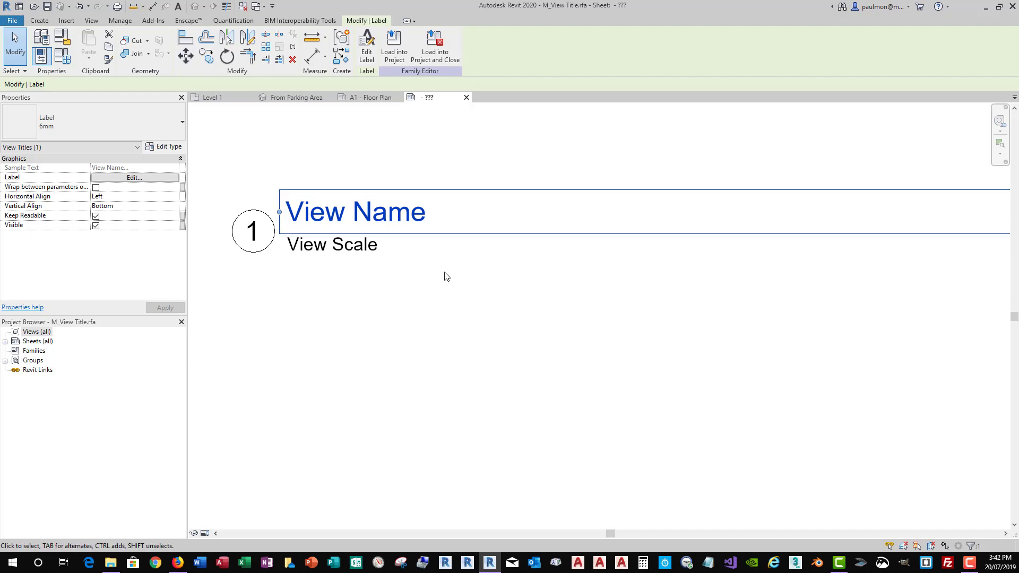
{"action": "key", "text": "Down"}
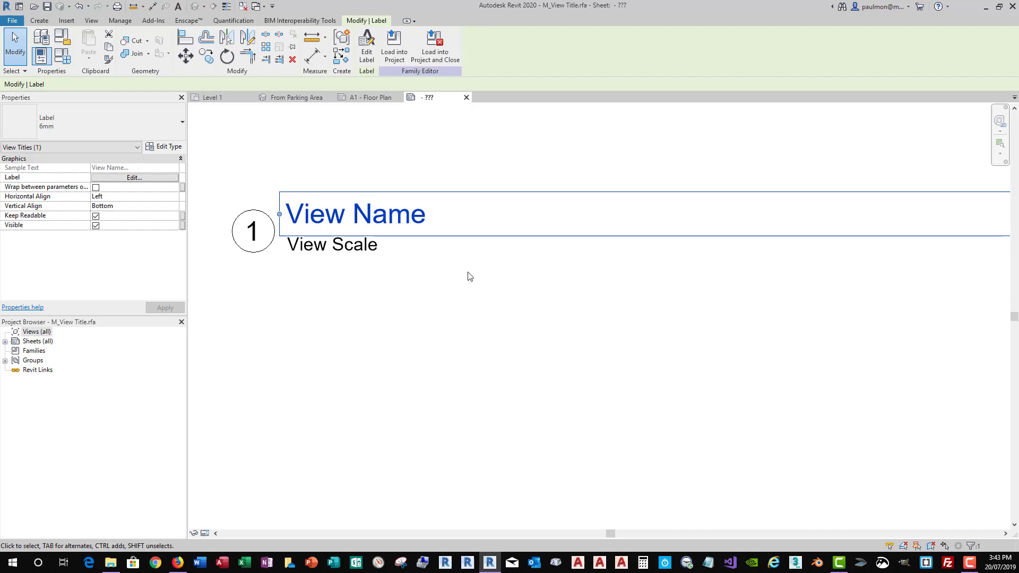
{"action": "key", "text": "Down"}
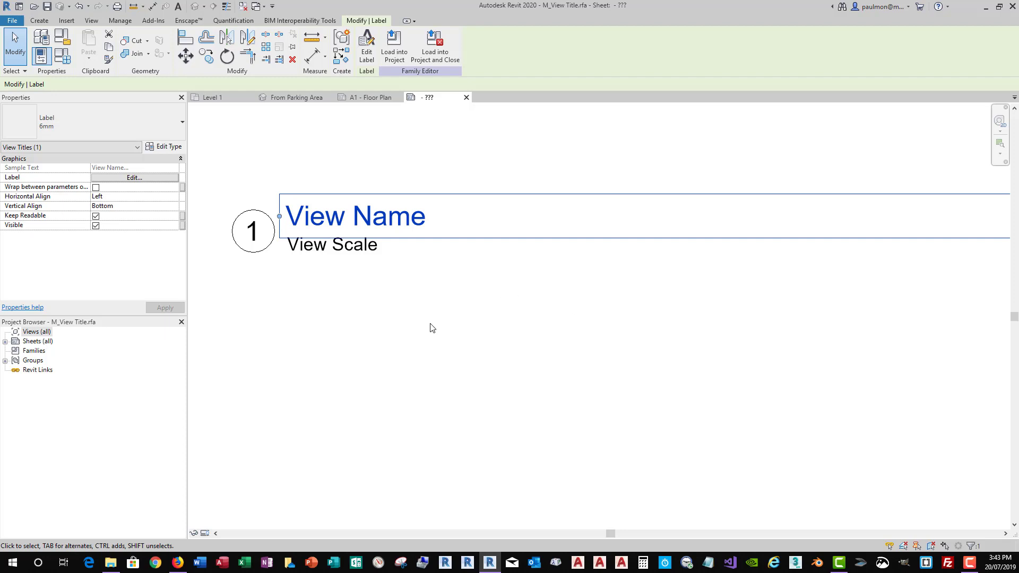
{"action": "left_click", "coordinate": [391, 322]}
Step: Nudge both the View Name and View Scale labels two steps to the right
{"action": "left_click", "coordinate": [325, 223]}
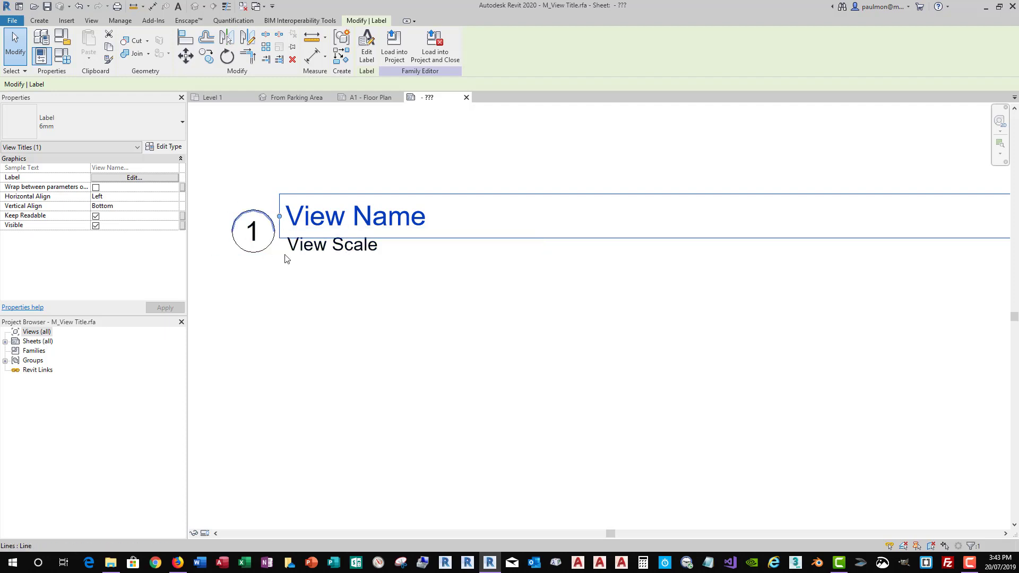
{"action": "left_click", "coordinate": [359, 256], "text": "ctrl"}
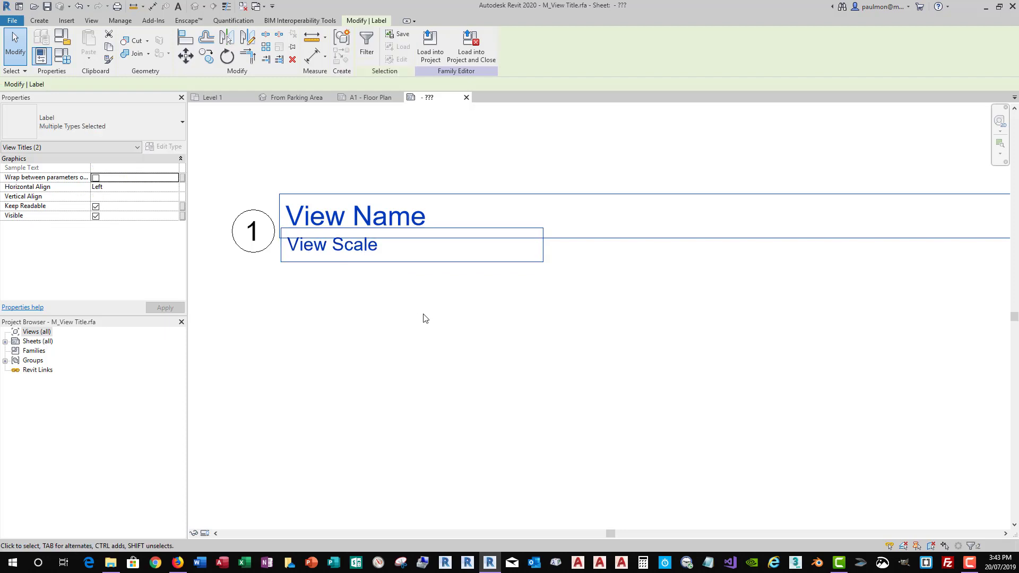
{"action": "key", "text": "Right"}
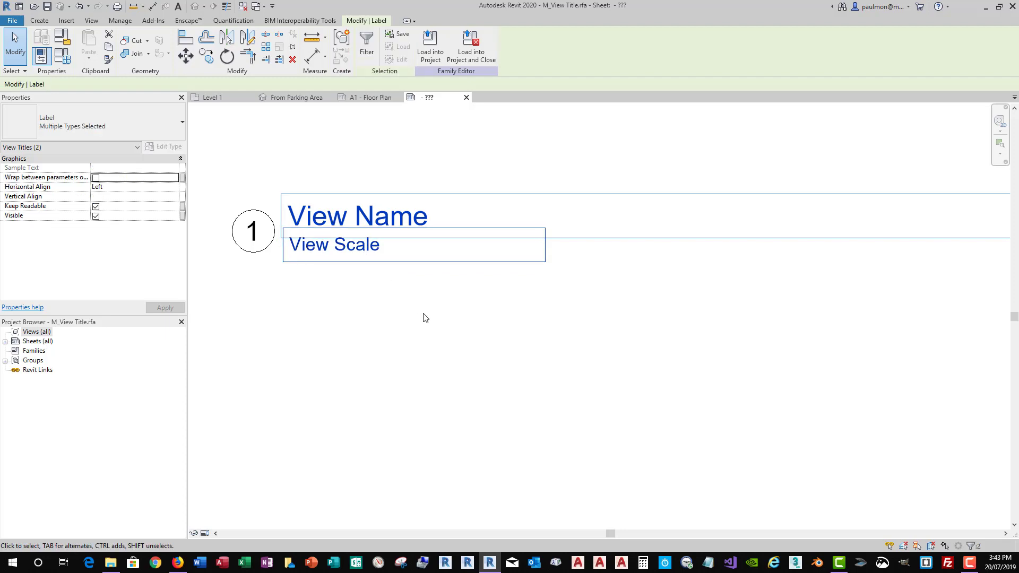
{"action": "key", "text": "Right"}
{"action": "key", "text": "Escape"}
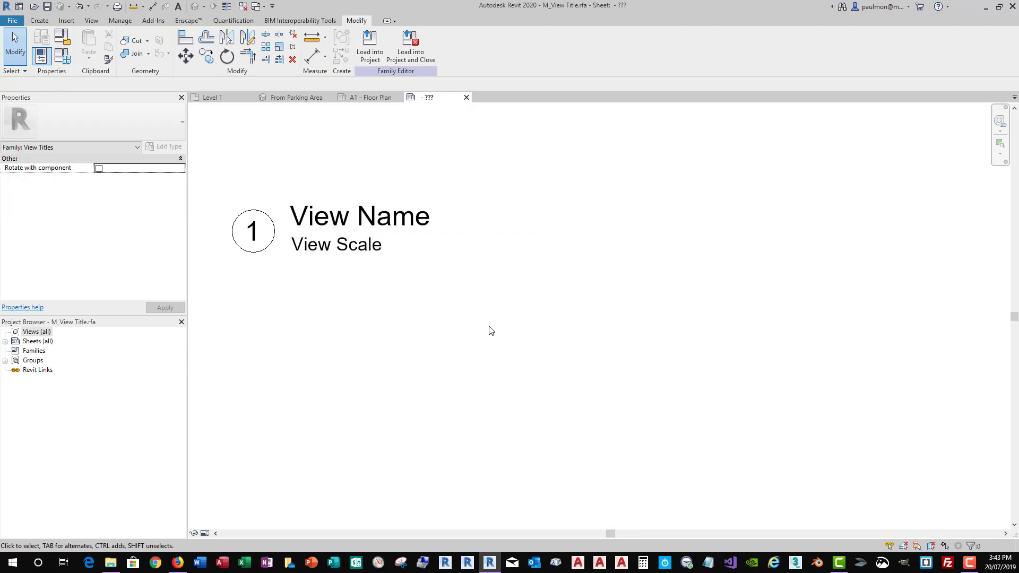
Step: Narrow the detail number 1 label and raise it into the top half of the circle
{"action": "left_click", "coordinate": [261, 214]}
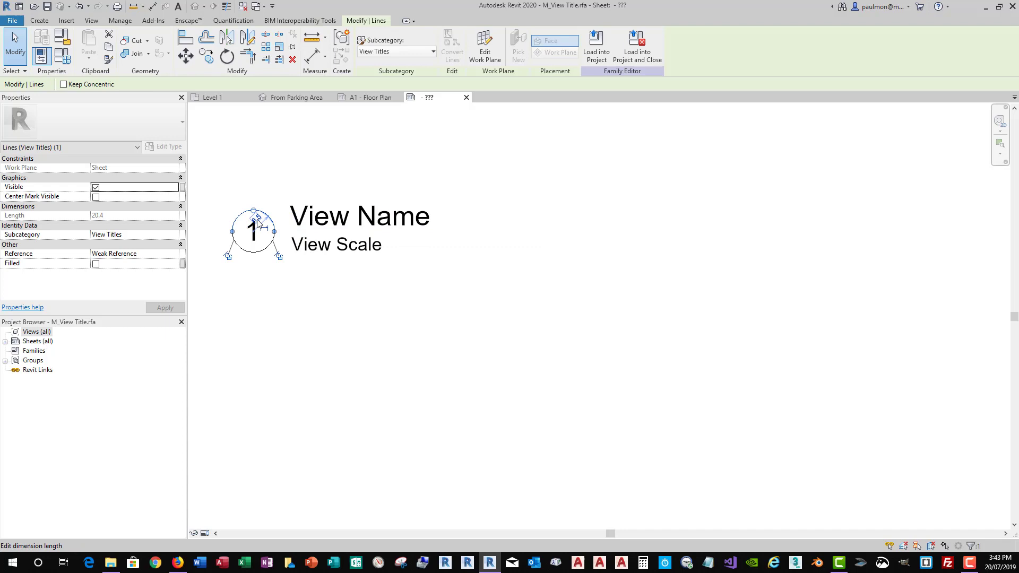
{"action": "left_click", "coordinate": [258, 222]}
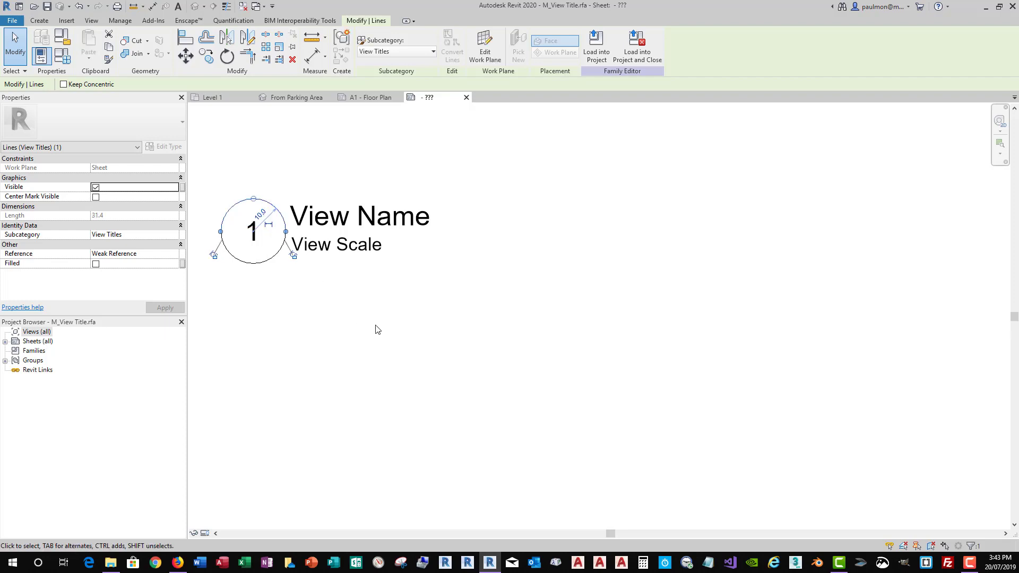
{"action": "left_click", "coordinate": [284, 331]}
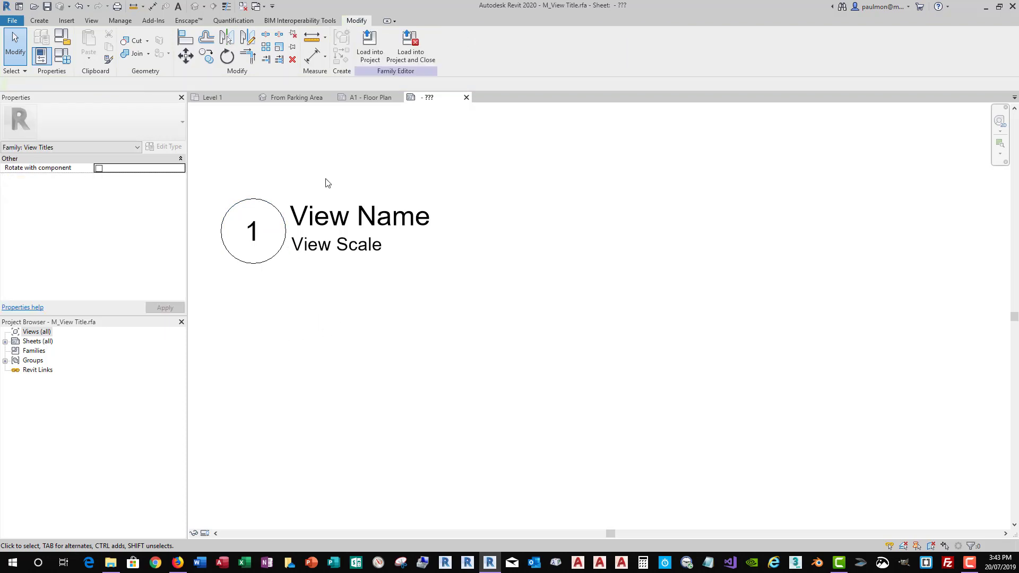
{"action": "left_click", "coordinate": [255, 235]}
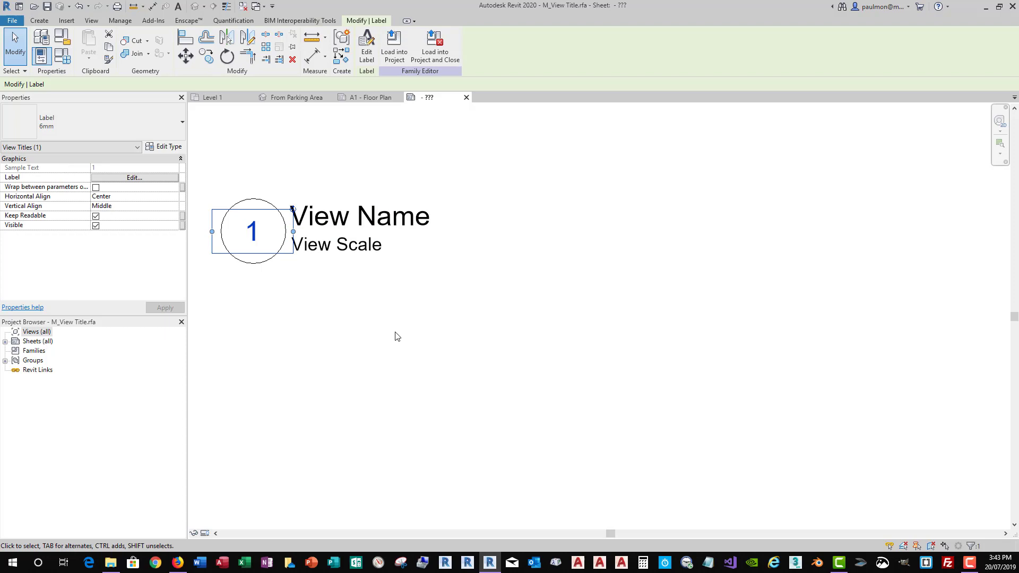
{"action": "key", "text": "Up"}
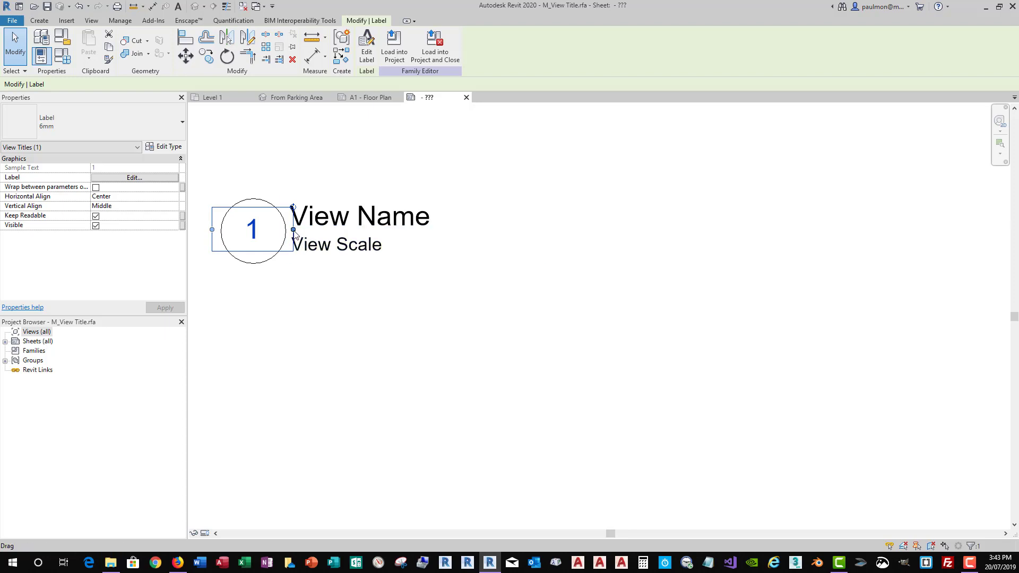
{"action": "left_click_drag", "start_coordinate": [293, 230], "coordinate": [286, 231]}
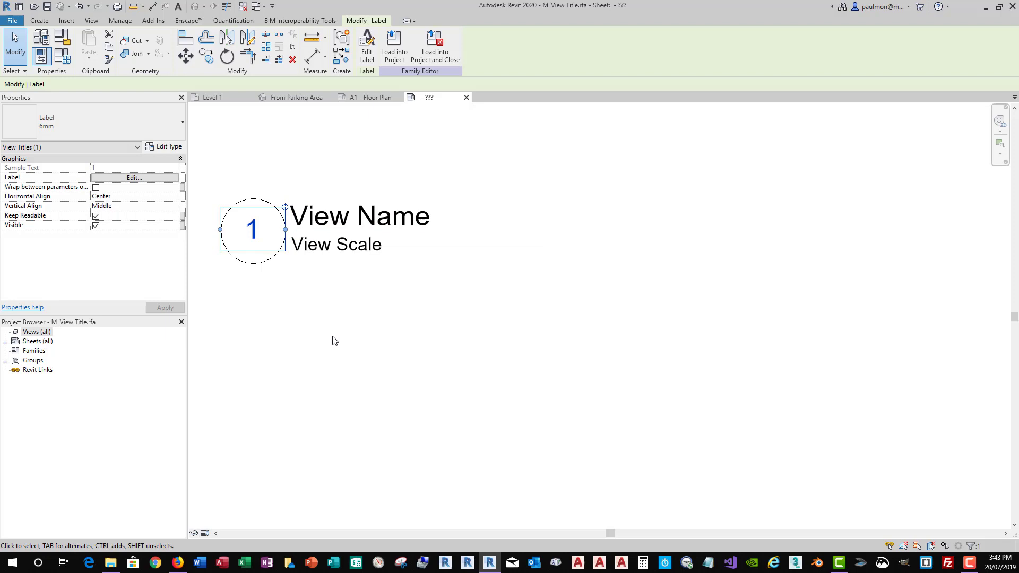
{"action": "key", "text": "Up"}
{"action": "key", "text": "Up"}
{"action": "key", "text": "Up"}
{"action": "key", "text": "Up"}
{"action": "key", "text": "Up"}
{"action": "key", "text": "Up"}
{"action": "key", "text": "Up"}
{"action": "key", "text": "Up"}
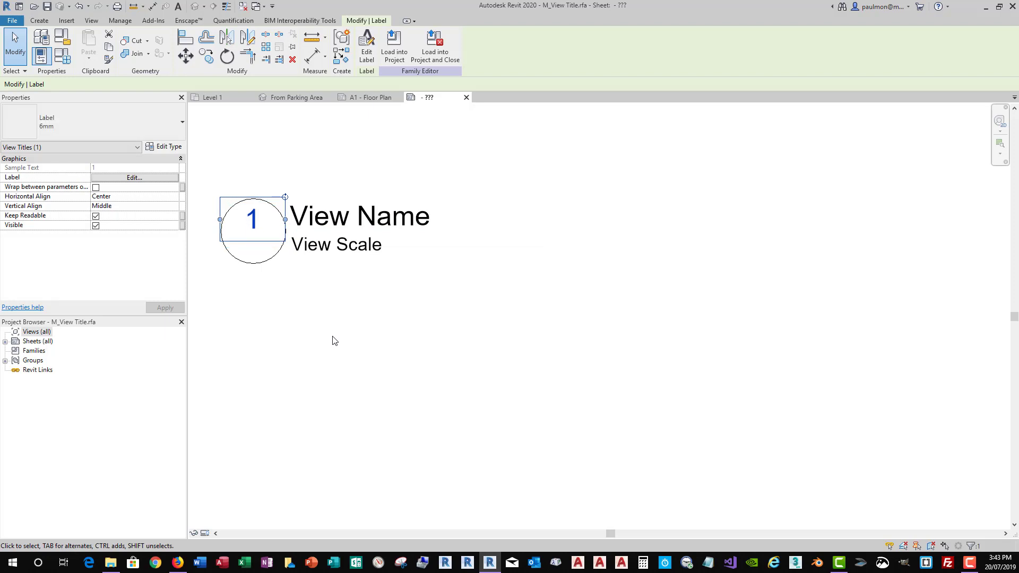
{"action": "key", "text": "Up"}
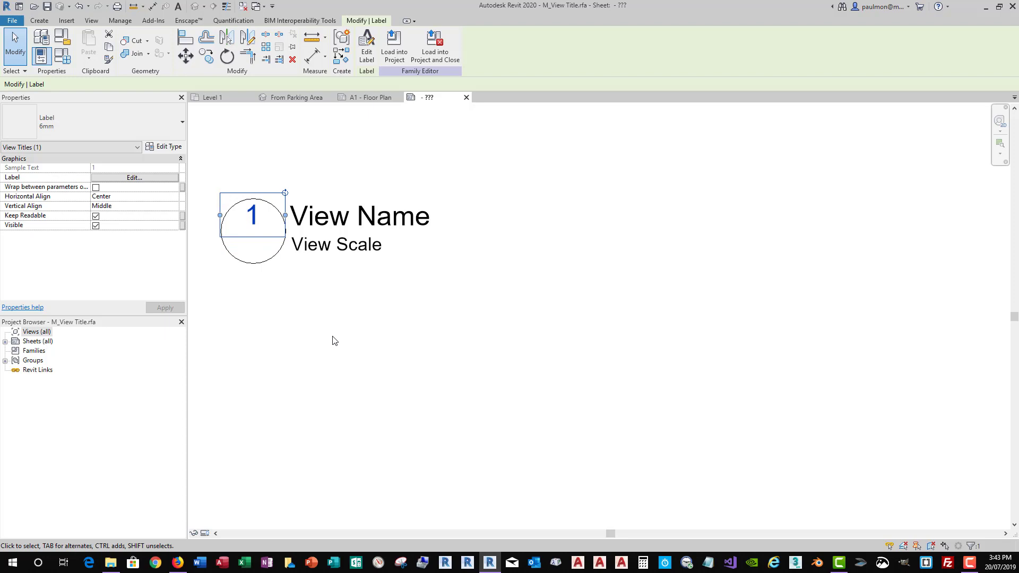
{"action": "left_click", "coordinate": [395, 338]}
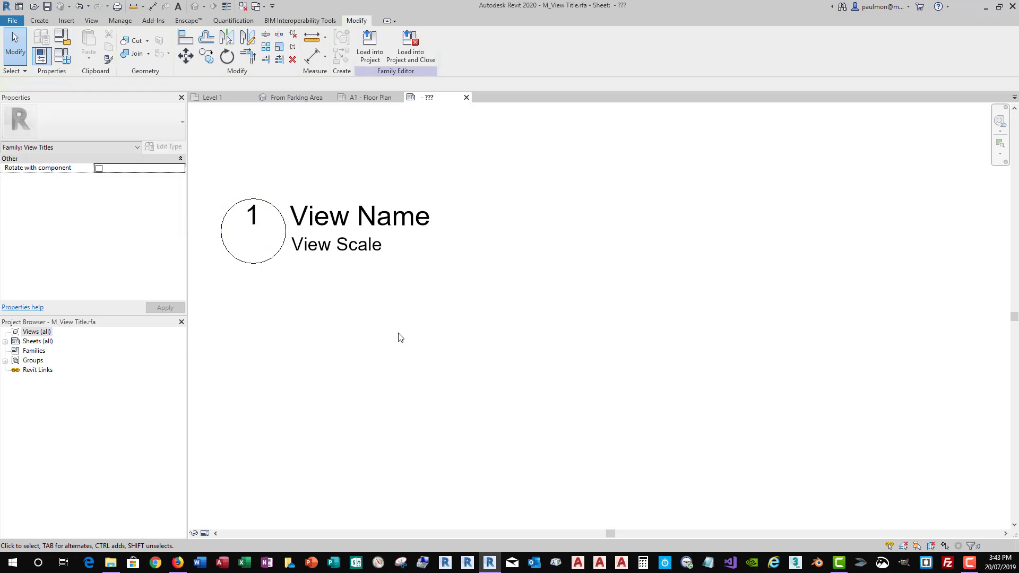
Step: Draw a horizontal line from the circle's left quadrant to its right quadrant
{"action": "left_click", "coordinate": [39, 21]}
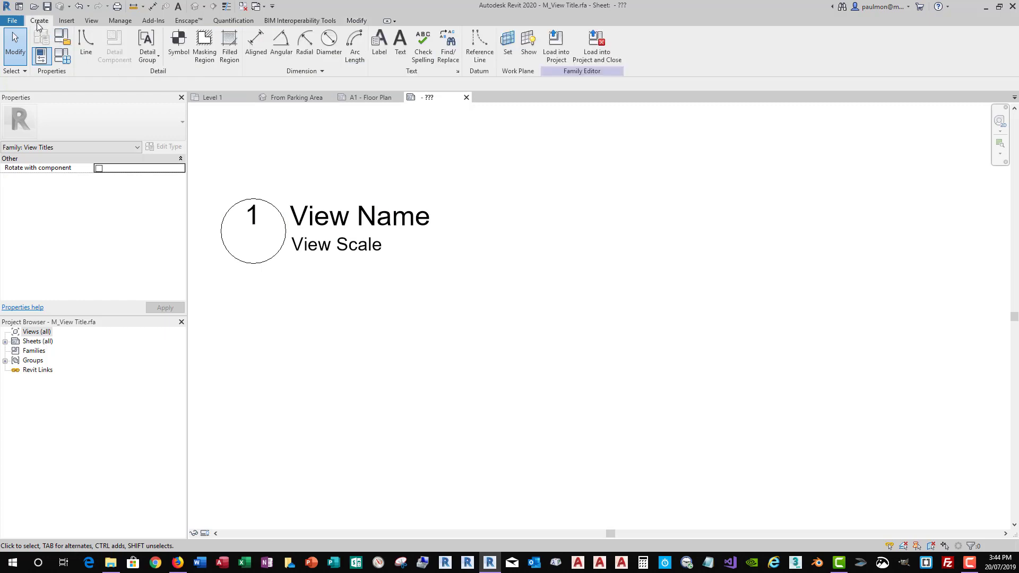
{"action": "left_click", "coordinate": [86, 44]}
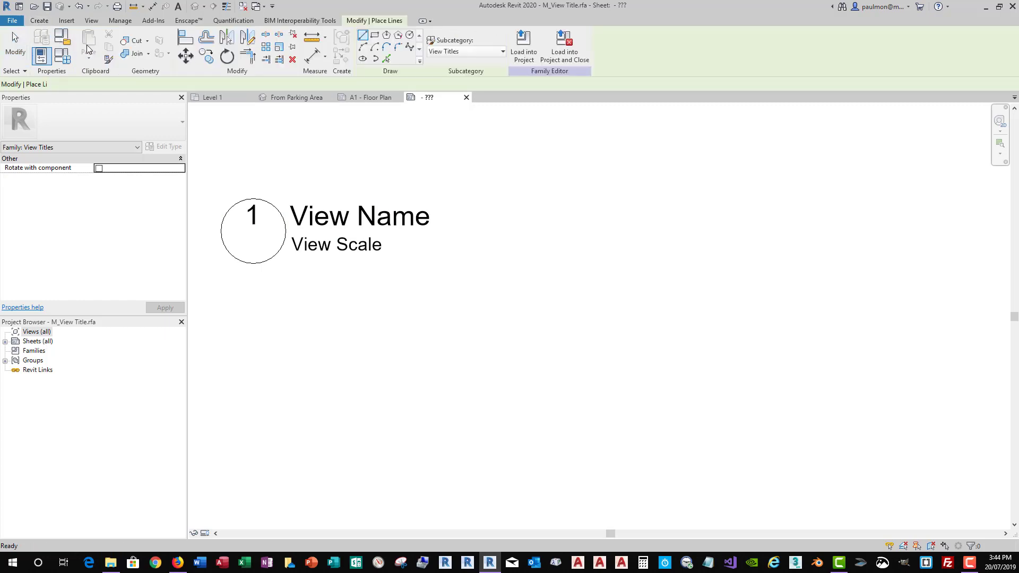
{"action": "left_click", "coordinate": [222, 231]}
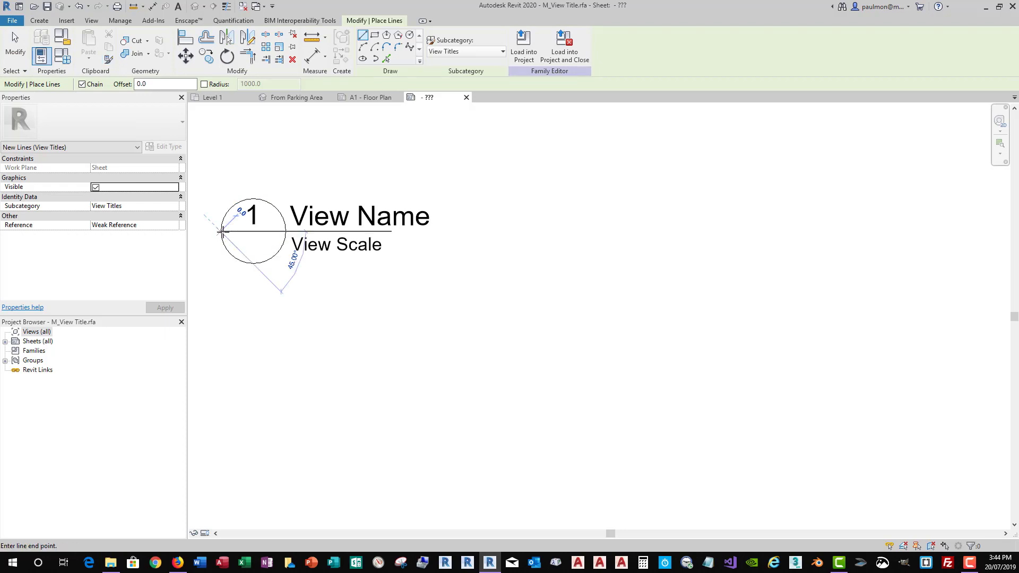
{"action": "left_click", "coordinate": [285, 231]}
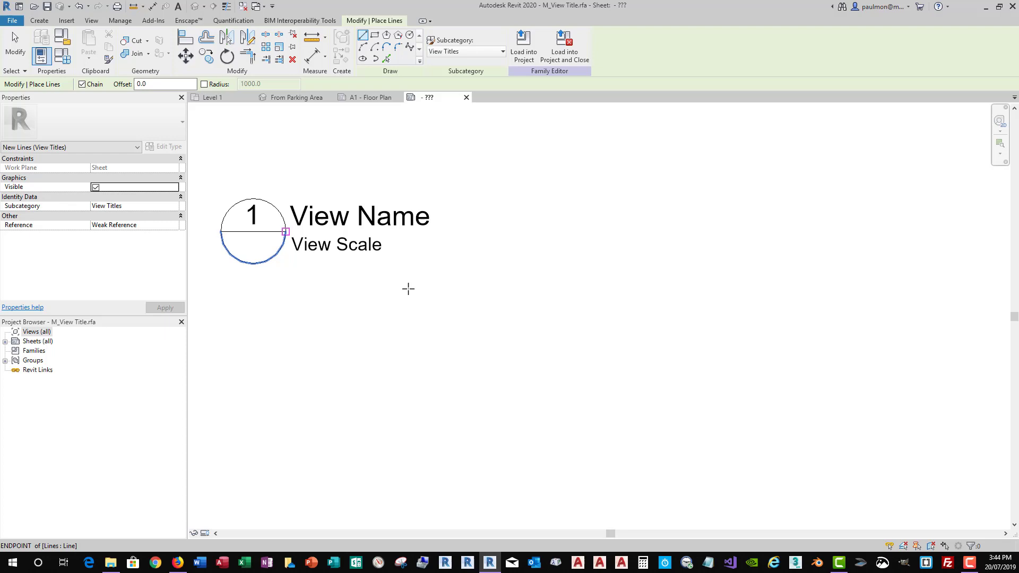
{"action": "key", "text": "Escape"}
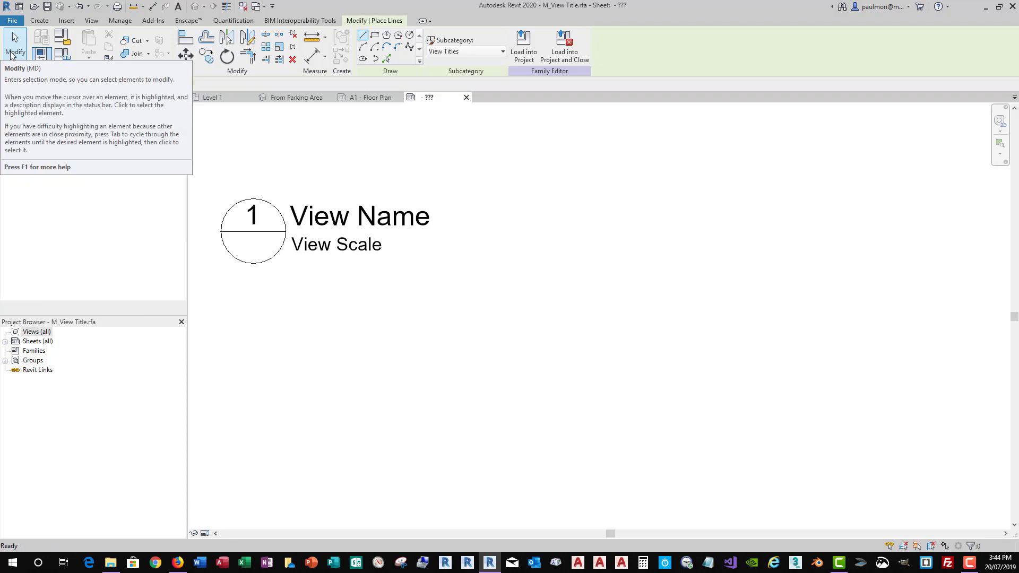
{"action": "left_click", "coordinate": [12, 54]}
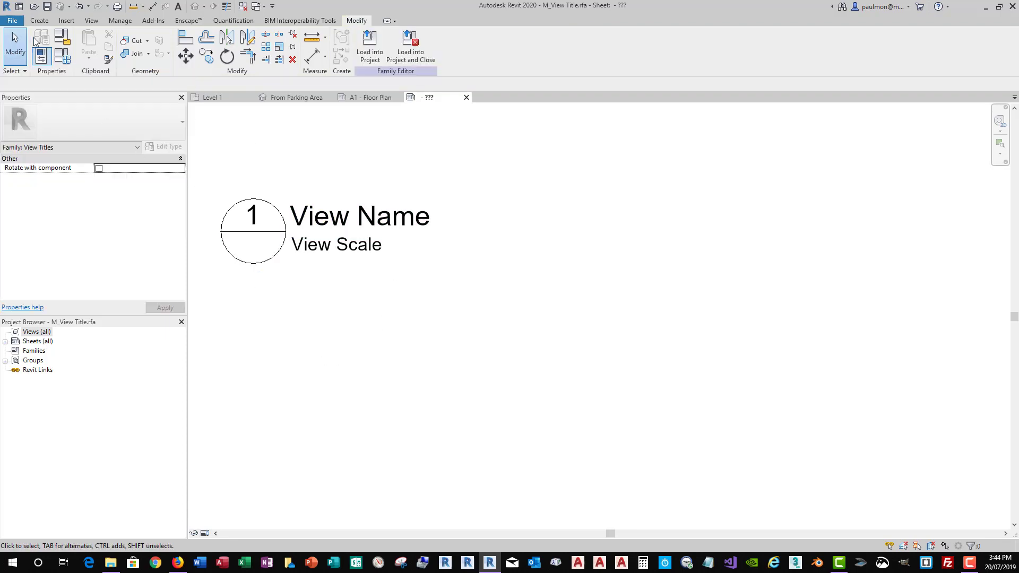
Step: Start a new label using the Label 4mm type
{"action": "left_click", "coordinate": [39, 21]}
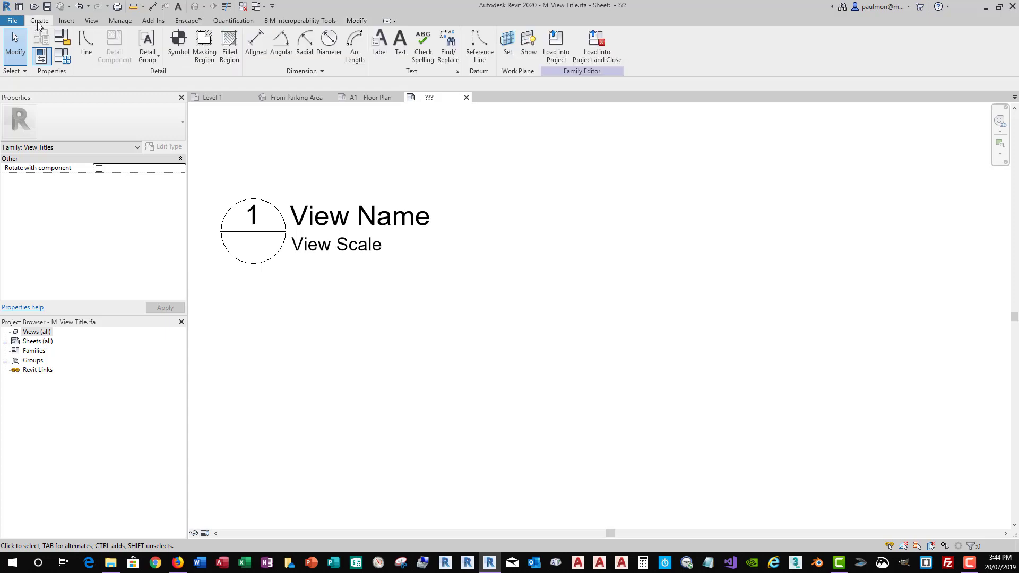
{"action": "left_click", "coordinate": [380, 53]}
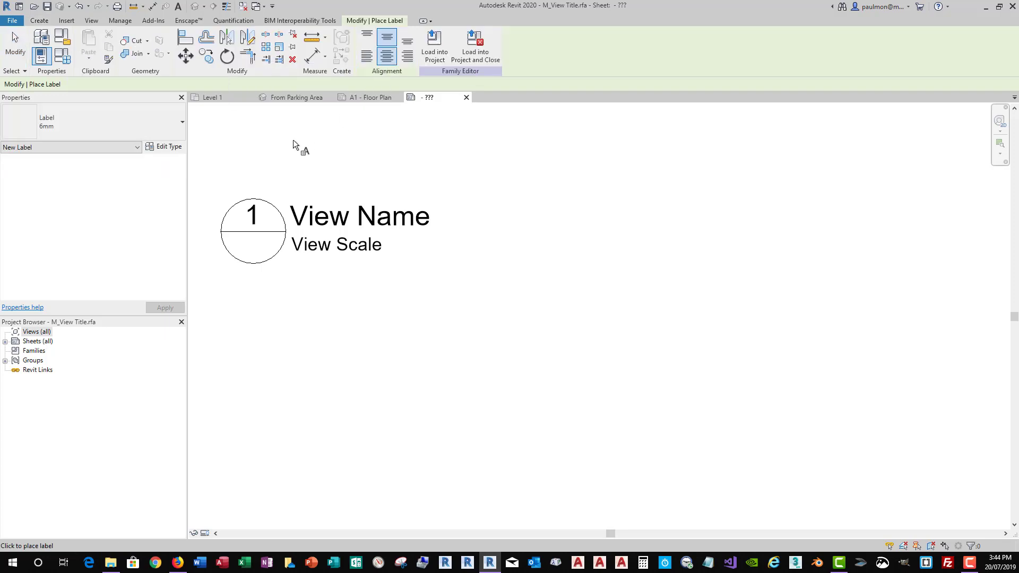
{"action": "left_click", "coordinate": [181, 124]}
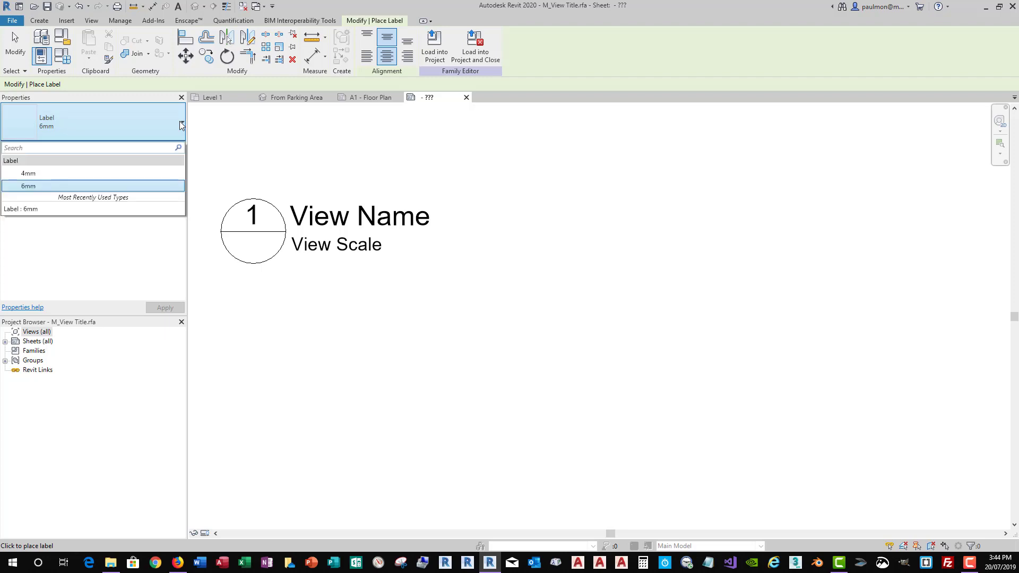
{"action": "left_click", "coordinate": [40, 173]}
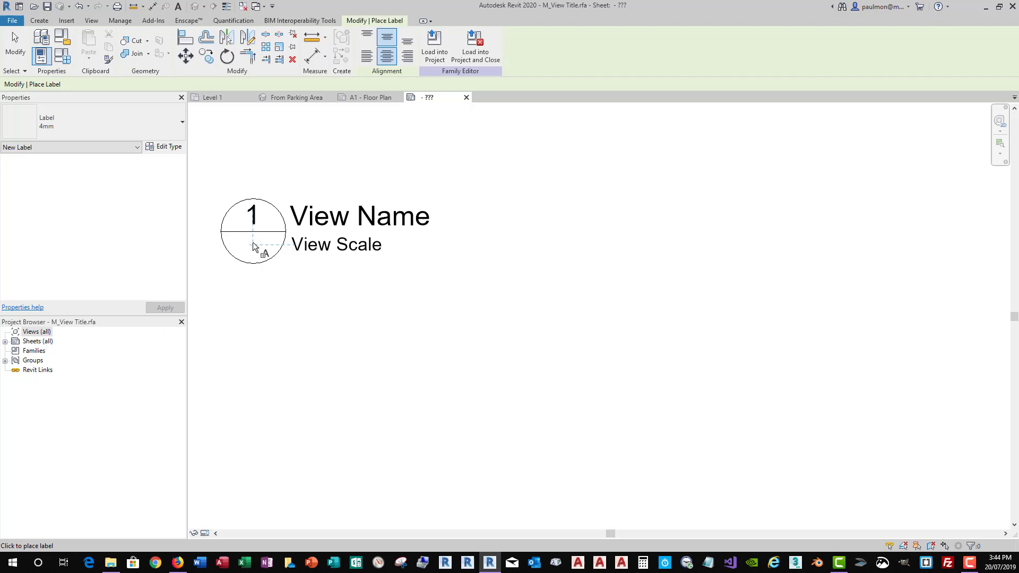
Step: Place the label in the bubble's lower half as Sheet Number with sample value AXXX
{"action": "left_click", "coordinate": [254, 247]}
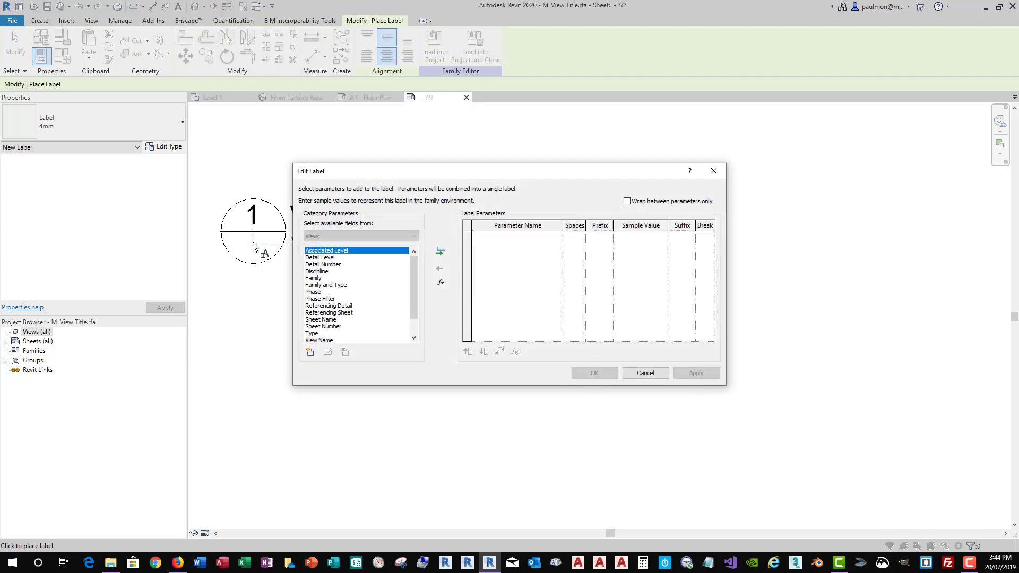
{"action": "left_click_drag", "start_coordinate": [467, 175], "coordinate": [490, 141]}
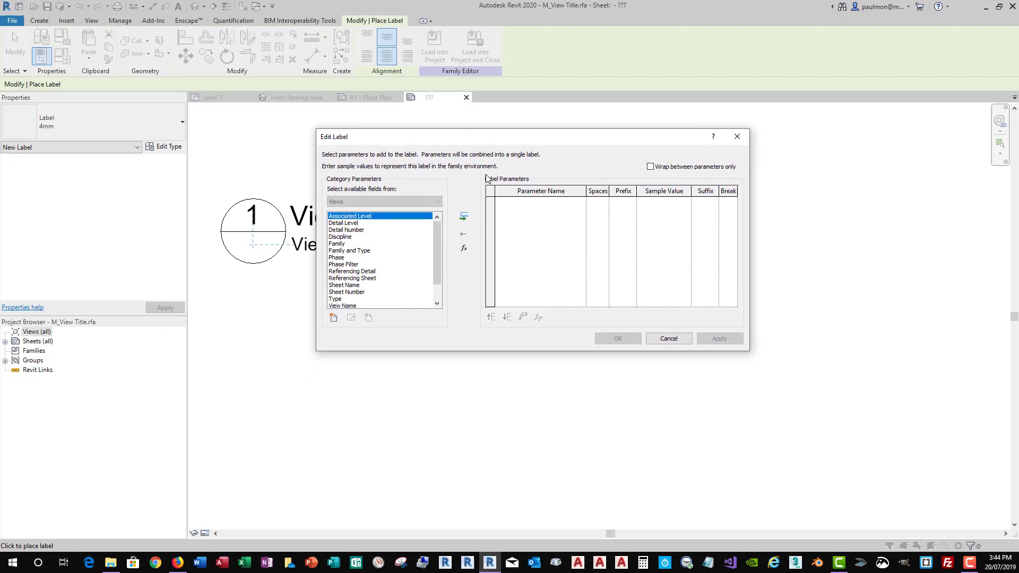
{"action": "left_click", "coordinate": [357, 293]}
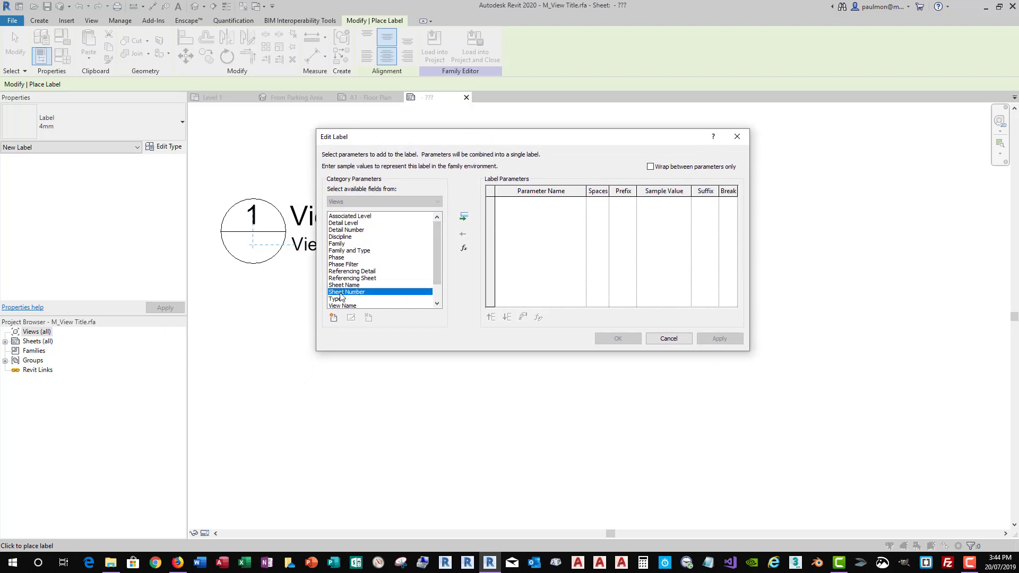
{"action": "left_click", "coordinate": [464, 218]}
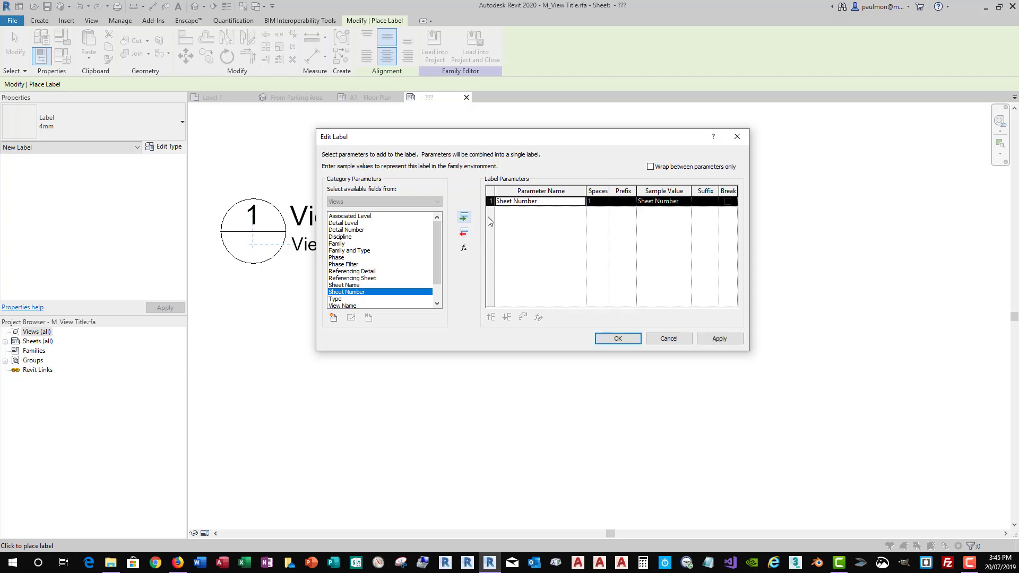
{"action": "left_click", "coordinate": [686, 207]}
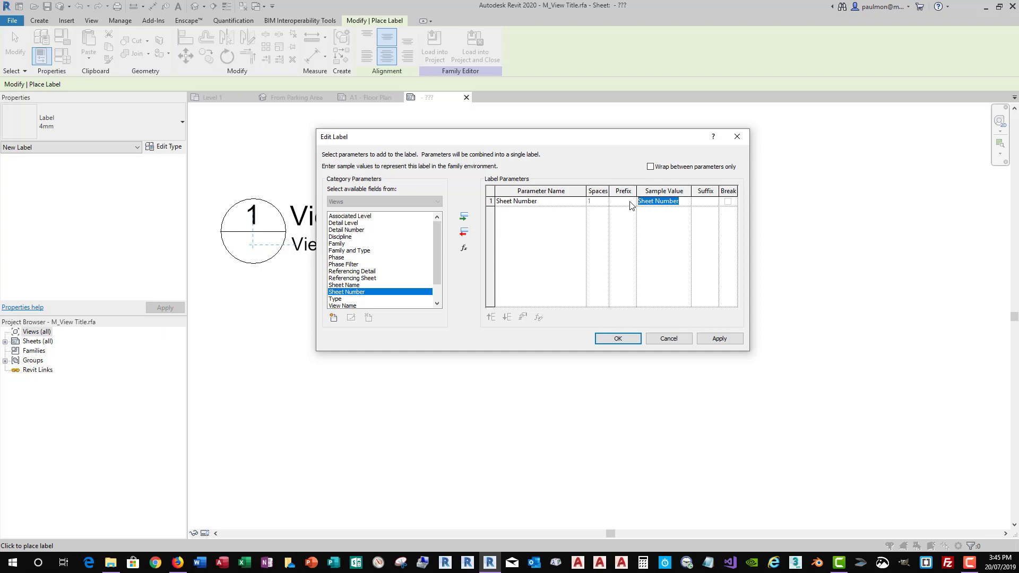
{"action": "type", "text": "AXXX"}
{"action": "left_click", "coordinate": [619, 341]}
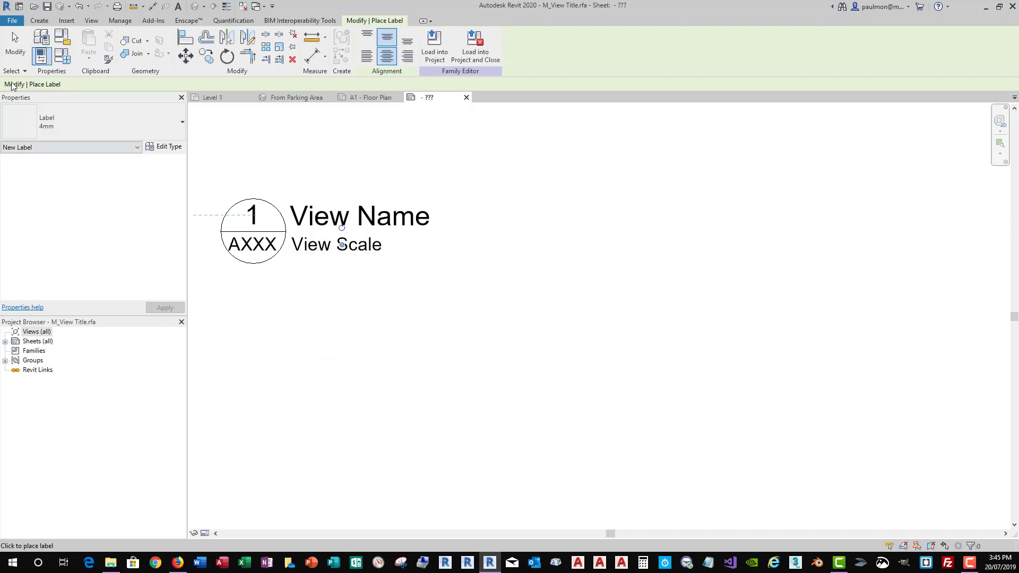
Step: Finish placing labels and drag the AXXX label into the bubble's lower half
{"action": "left_click", "coordinate": [15, 43]}
{"action": "scroll", "coordinate": [223, 252], "scroll_direction": "up", "scroll_amount": 1}
{"action": "scroll", "coordinate": [223, 253], "scroll_direction": "up", "scroll_amount": 2}
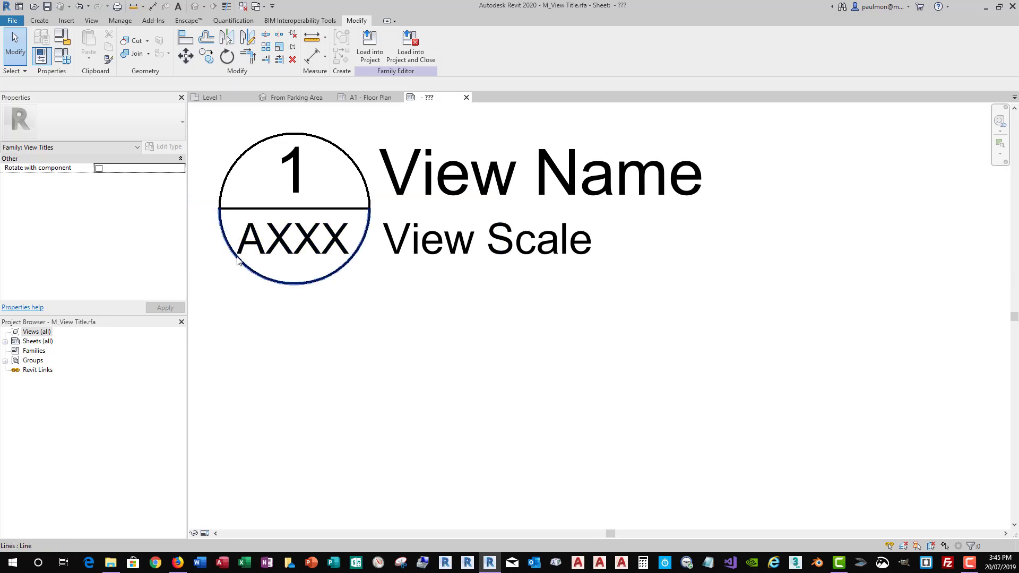
{"action": "scroll", "coordinate": [555, 259], "scroll_direction": "down", "scroll_amount": 2}
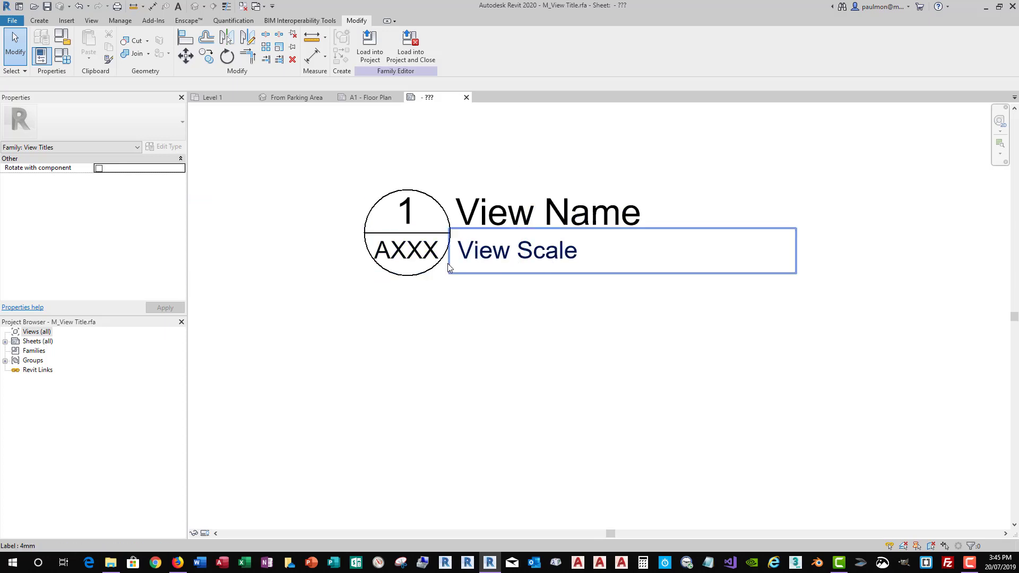
{"action": "left_click", "coordinate": [522, 253]}
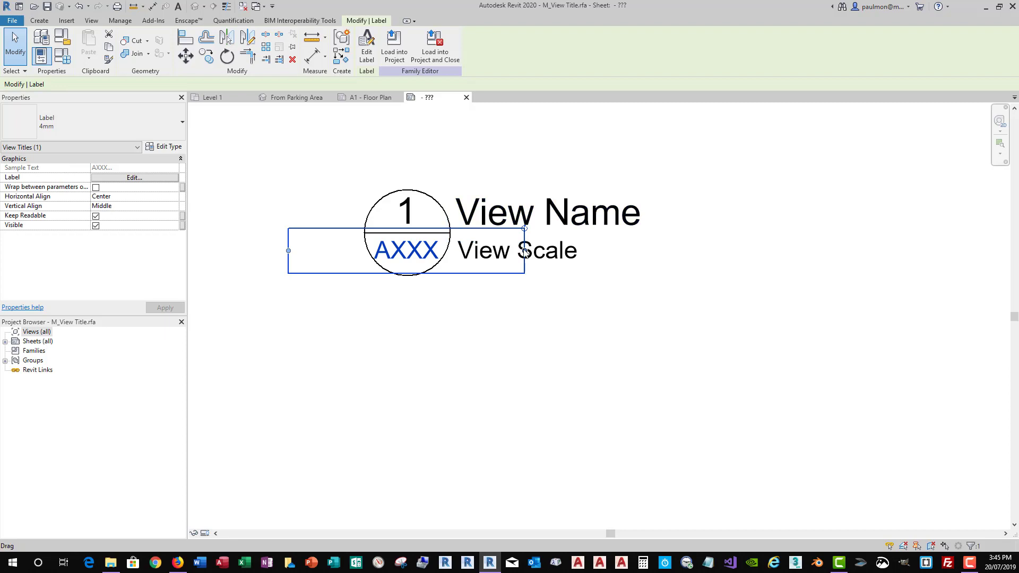
{"action": "left_click_drag", "start_coordinate": [525, 254], "coordinate": [450, 252]}
Step: Nudge the AXXX label right and up until it sits below the dividing line, then deselect
{"action": "scroll", "coordinate": [430, 234], "scroll_direction": "up", "scroll_amount": 3}
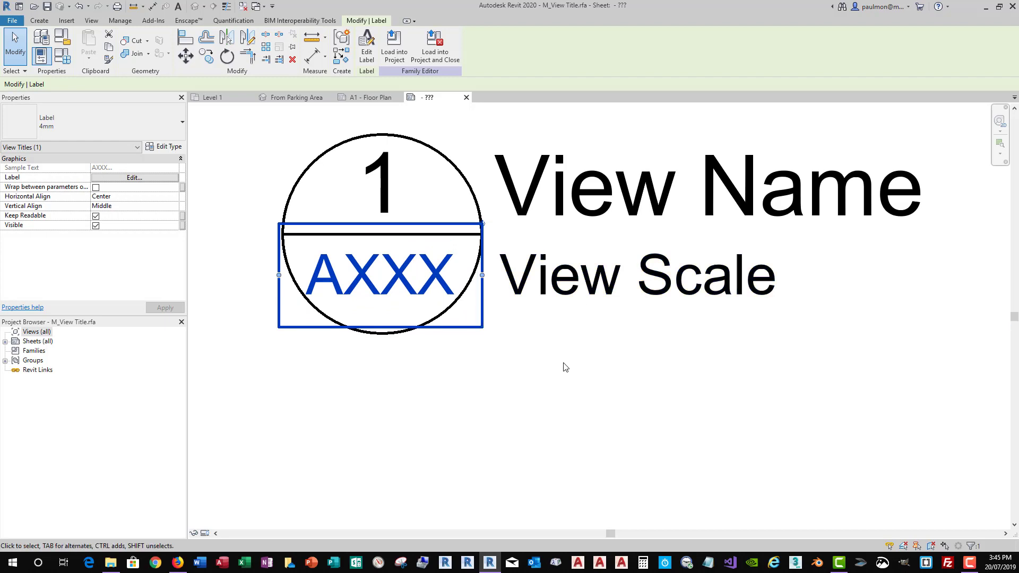
{"action": "key", "text": "Right"}
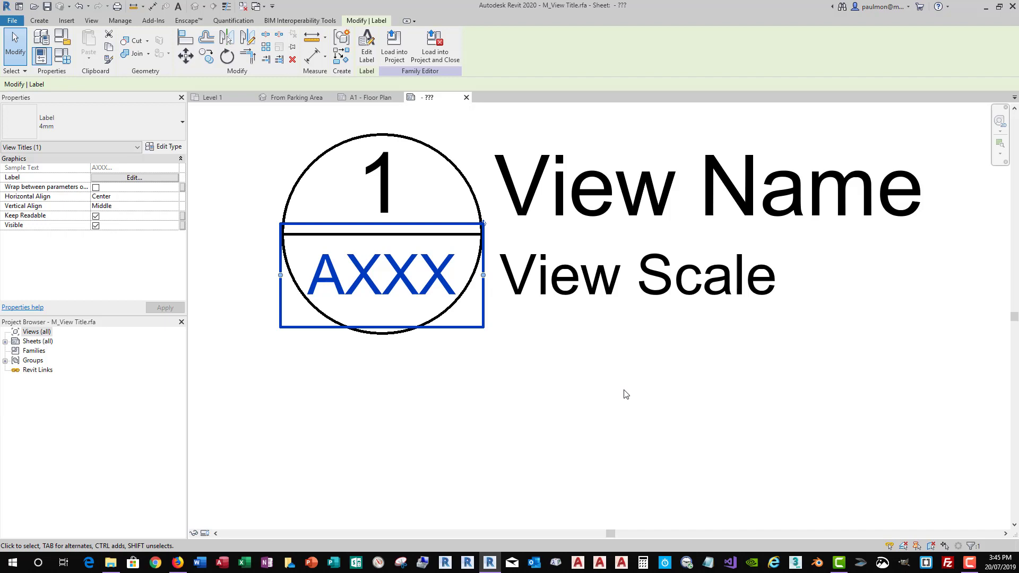
{"action": "key", "text": "Up"}
{"action": "key", "text": "Up"}
{"action": "key", "text": "Up"}
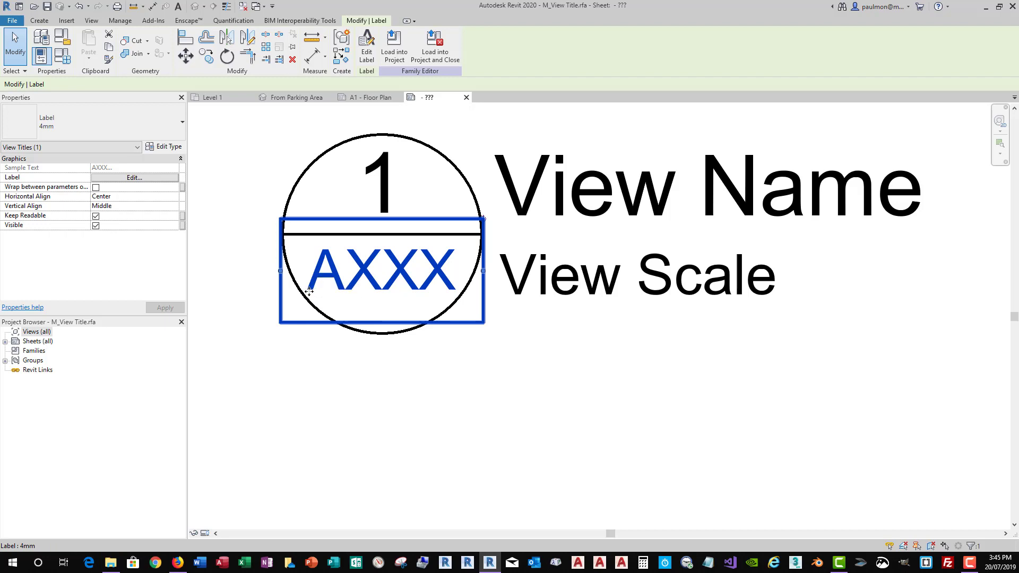
{"action": "key", "text": "Up"}
{"action": "key", "text": "Up"}
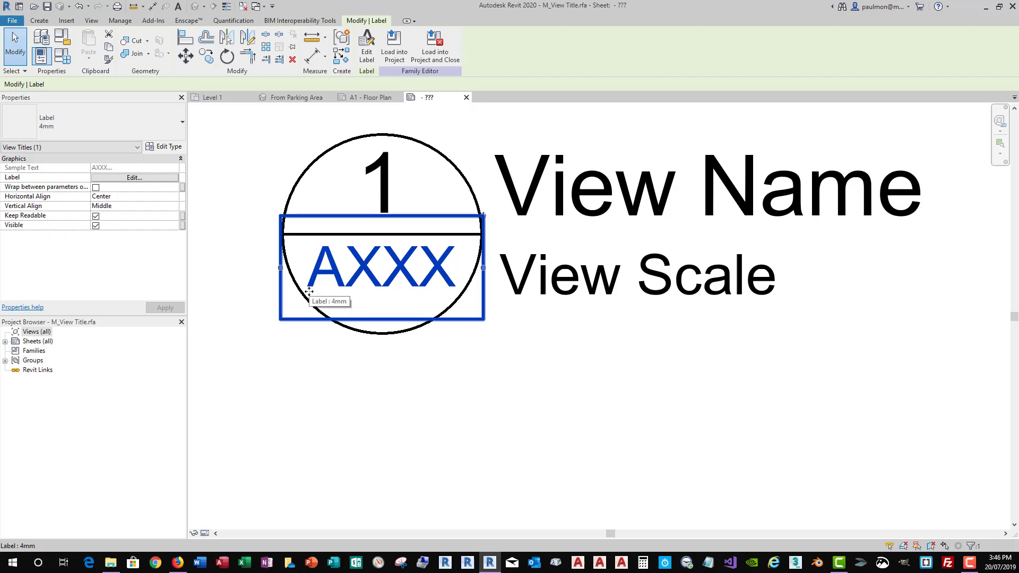
{"action": "key", "text": "Up"}
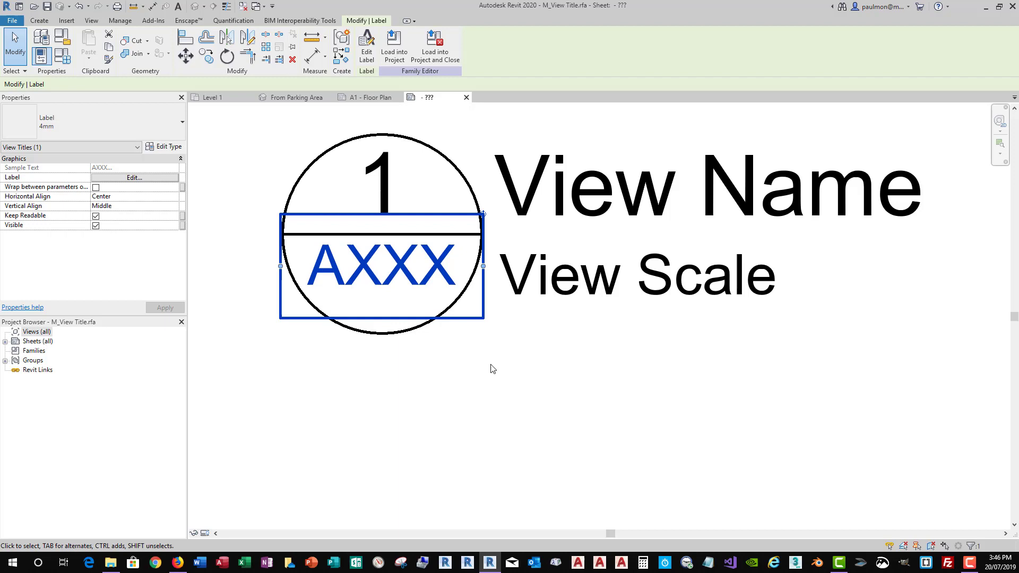
{"action": "key", "text": "Down"}
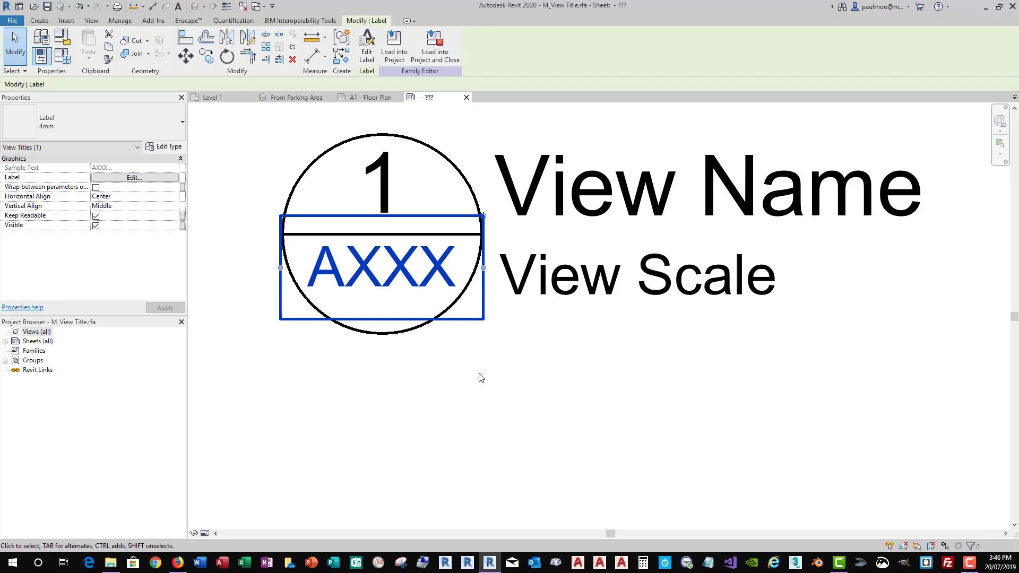
{"action": "left_click", "coordinate": [521, 381]}
Step: Select the bubble's upper arc and check its subcategory without changing it
{"action": "scroll", "coordinate": [326, 398], "scroll_direction": "down", "scroll_amount": 2}
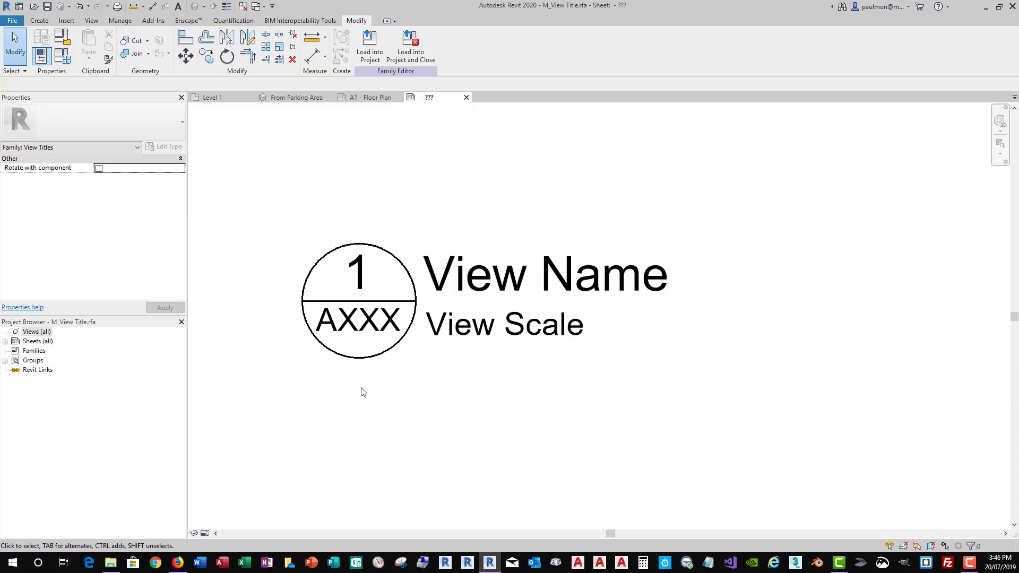
{"action": "scroll", "coordinate": [594, 376], "scroll_direction": "down", "scroll_amount": 1}
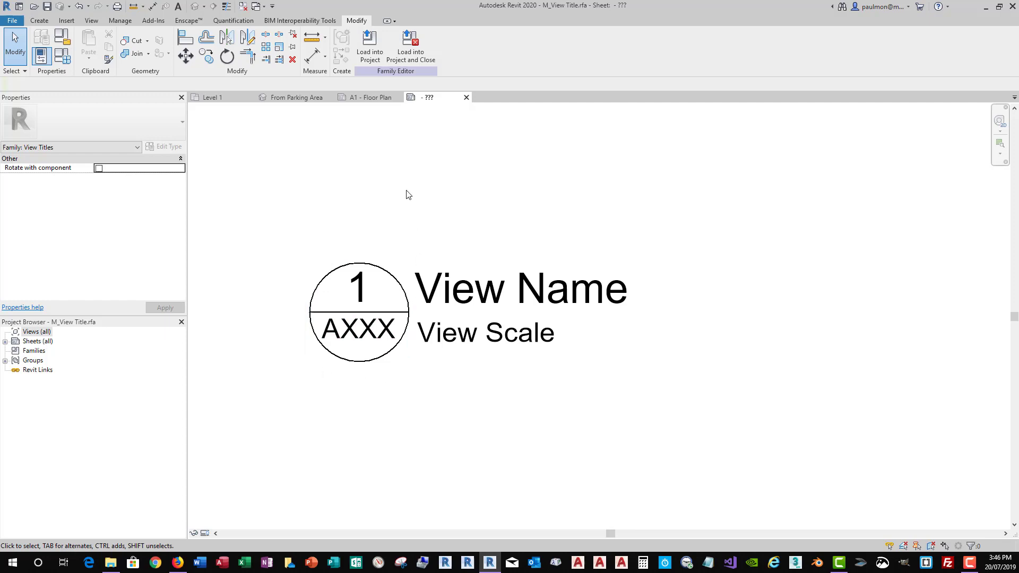
{"action": "left_click", "coordinate": [122, 21]}
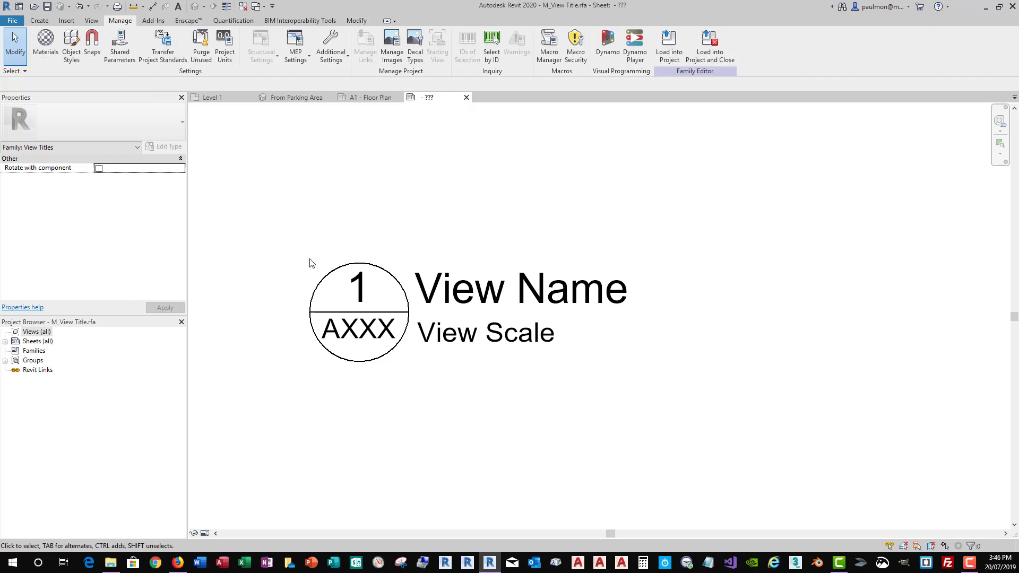
{"action": "left_click", "coordinate": [332, 278]}
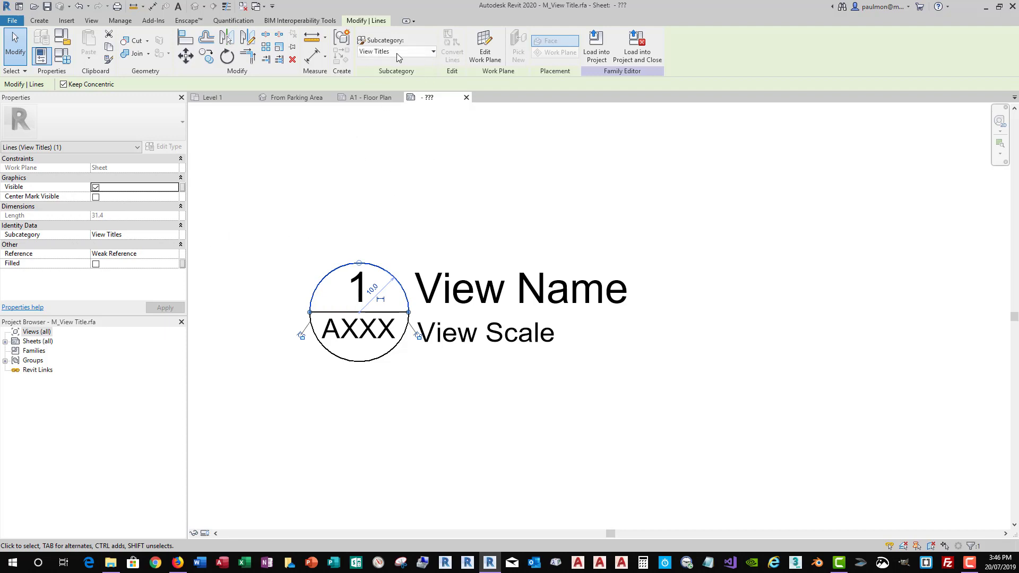
{"action": "left_click", "coordinate": [433, 52]}
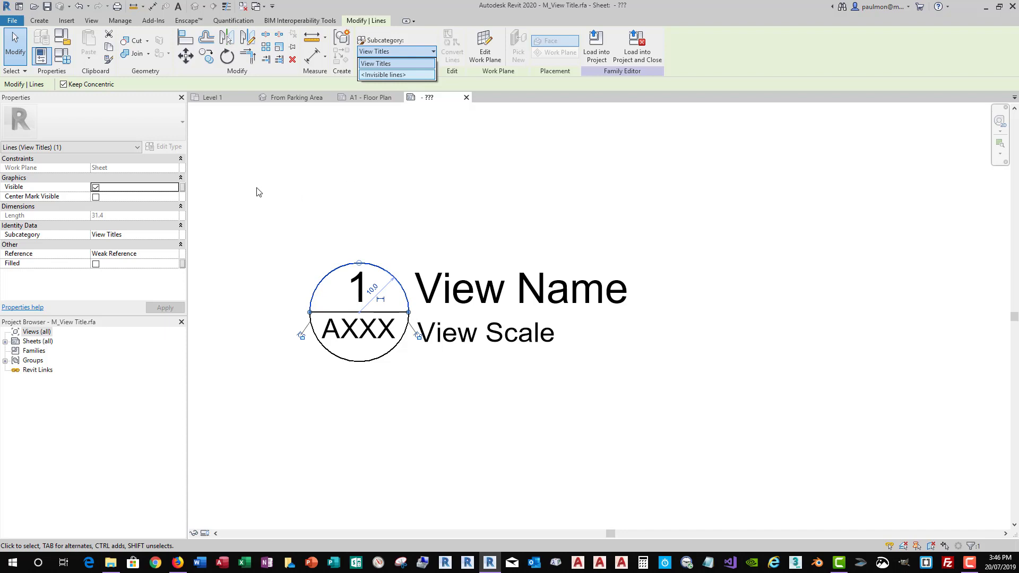
{"action": "key", "text": "Escape"}
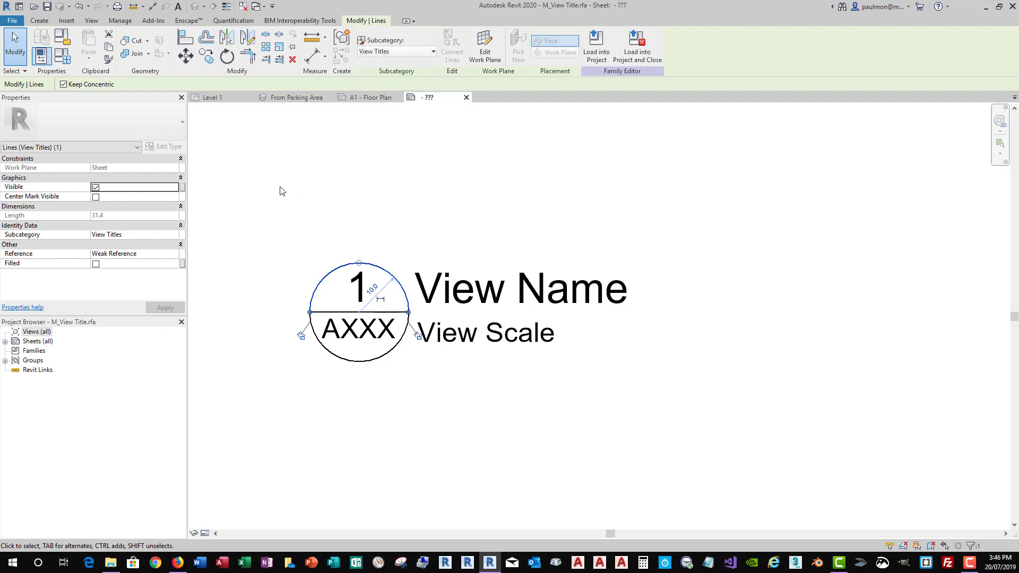
Step: Deselect the arc and open Object Styles from the Manage tab
{"action": "key", "text": "Escape"}
{"action": "left_click", "coordinate": [120, 23]}
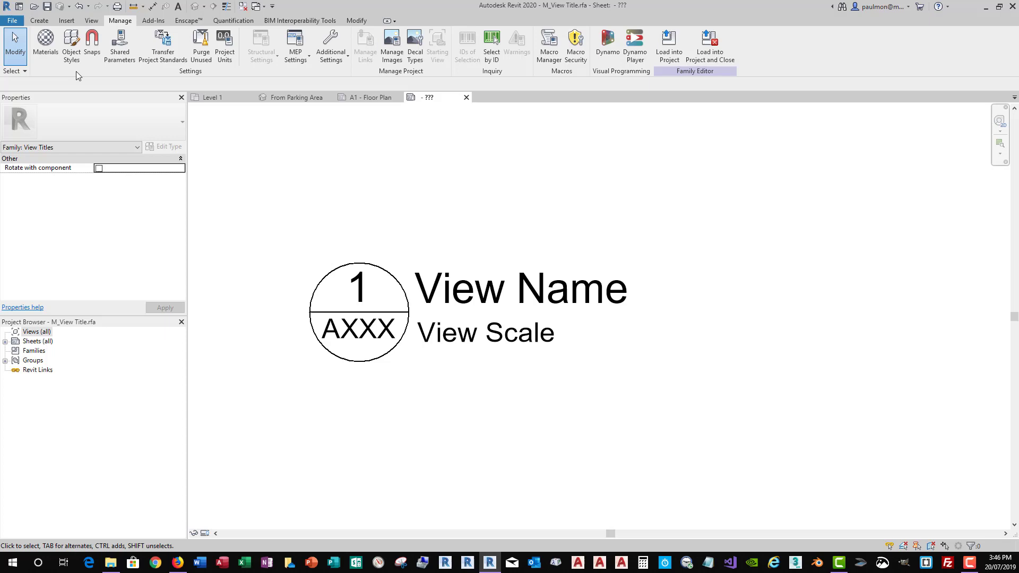
{"action": "left_click", "coordinate": [71, 44]}
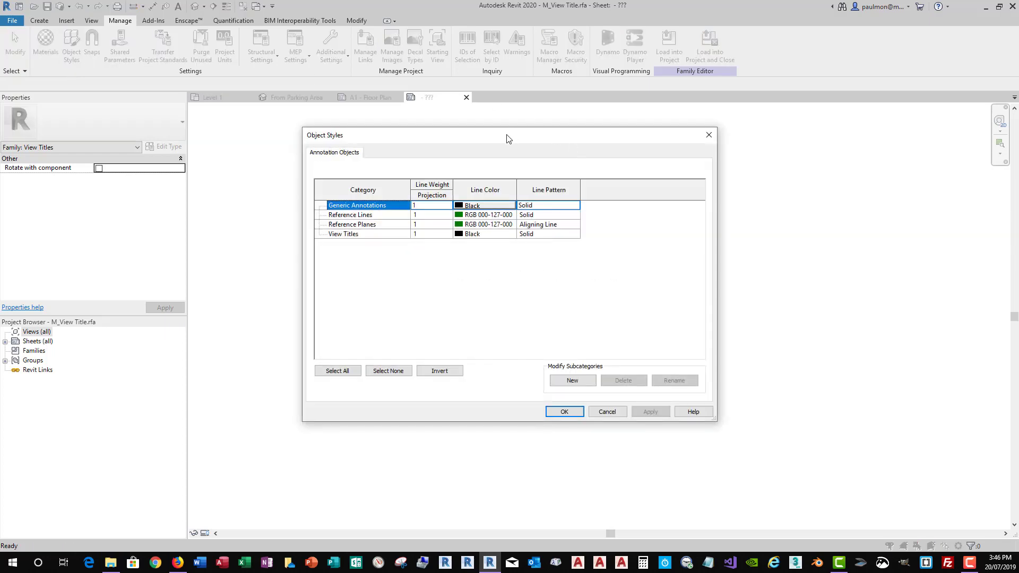
Step: Set the View Titles line weight to 6 and apply it to preview the bubble
{"action": "left_click_drag", "start_coordinate": [507, 139], "coordinate": [700, 136]}
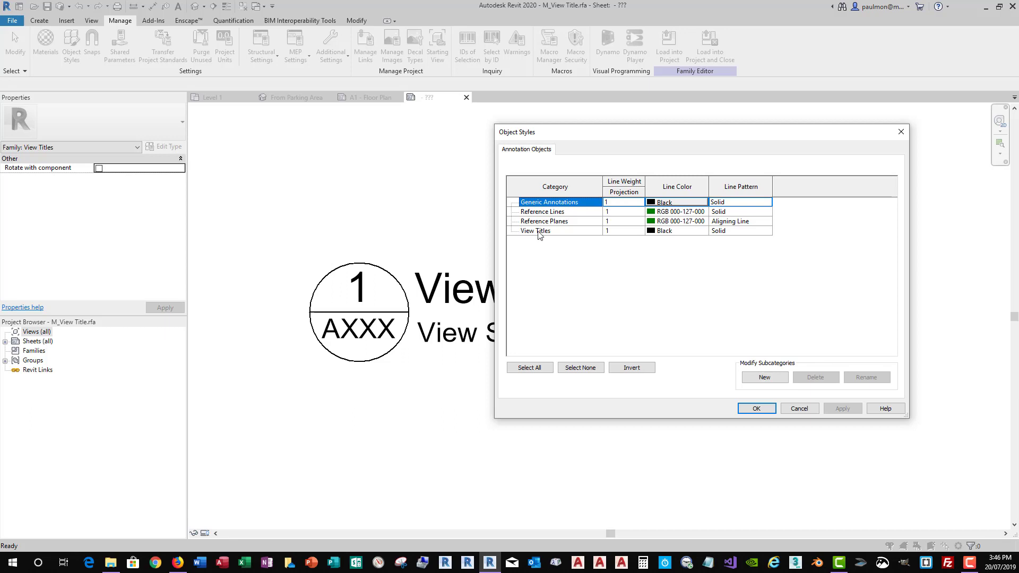
{"action": "left_click", "coordinate": [636, 232]}
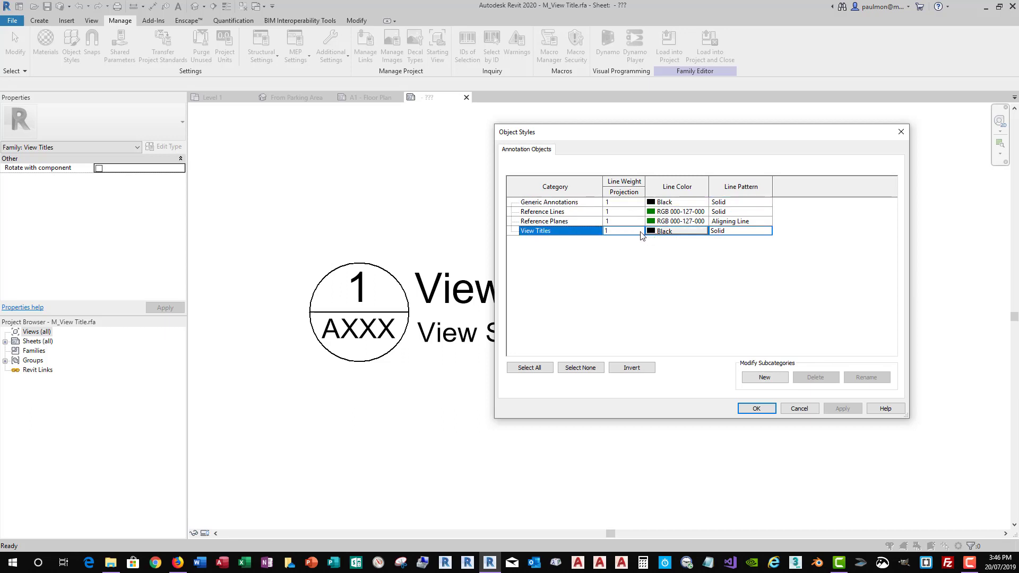
{"action": "left_click", "coordinate": [641, 232]}
{"action": "left_click", "coordinate": [639, 232]}
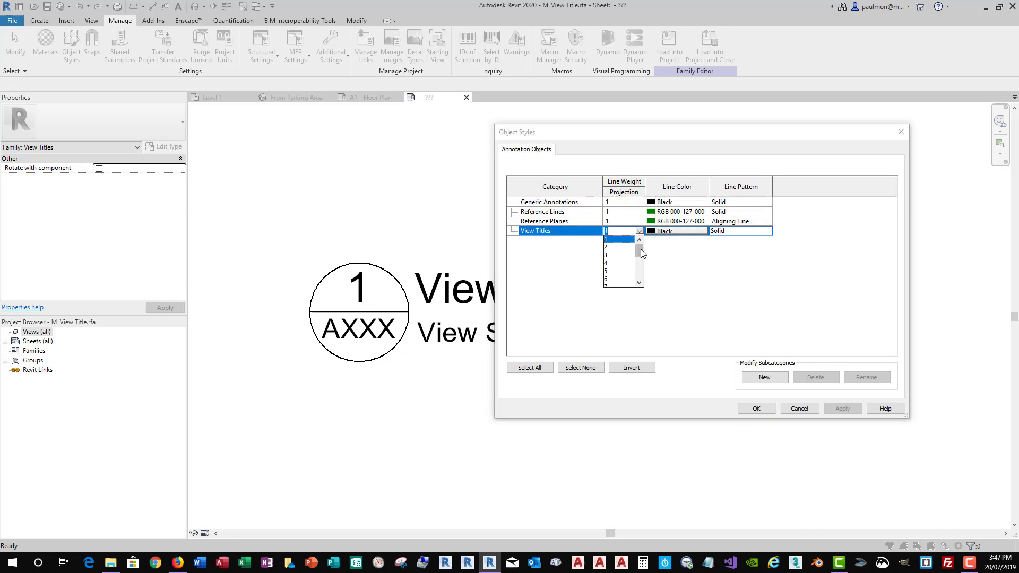
{"action": "left_click_drag", "start_coordinate": [640, 247], "coordinate": [641, 259]}
{"action": "left_click", "coordinate": [614, 257]}
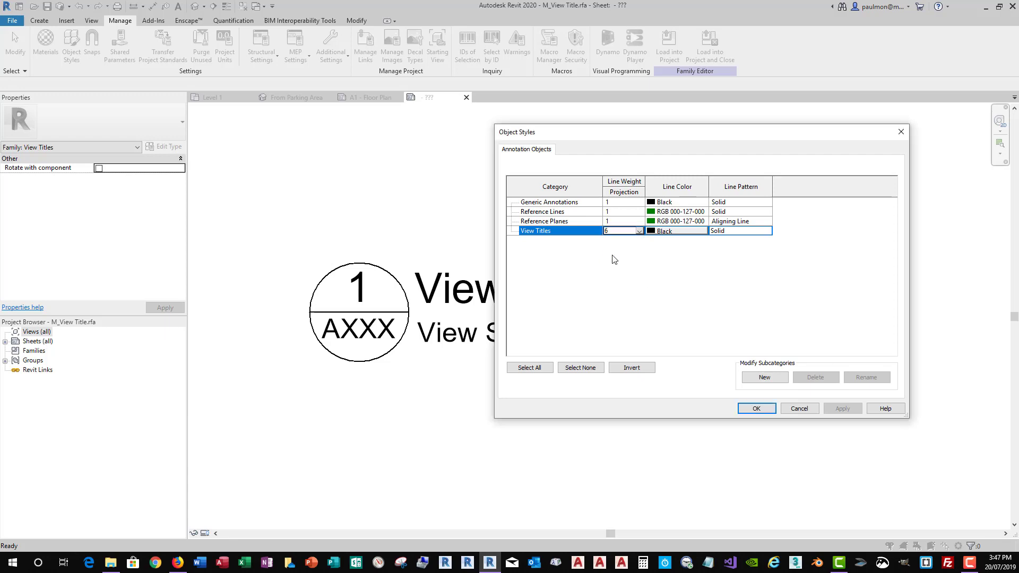
{"action": "left_click", "coordinate": [841, 410]}
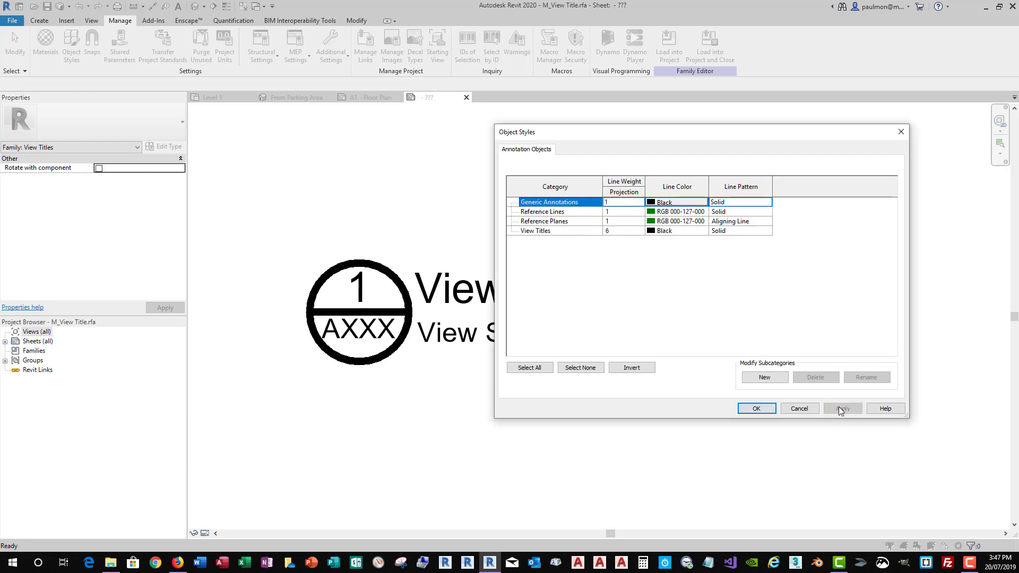
Step: Lower the View Titles line weight to 5, then 4, applying each, and confirm
{"action": "left_click", "coordinate": [643, 232]}
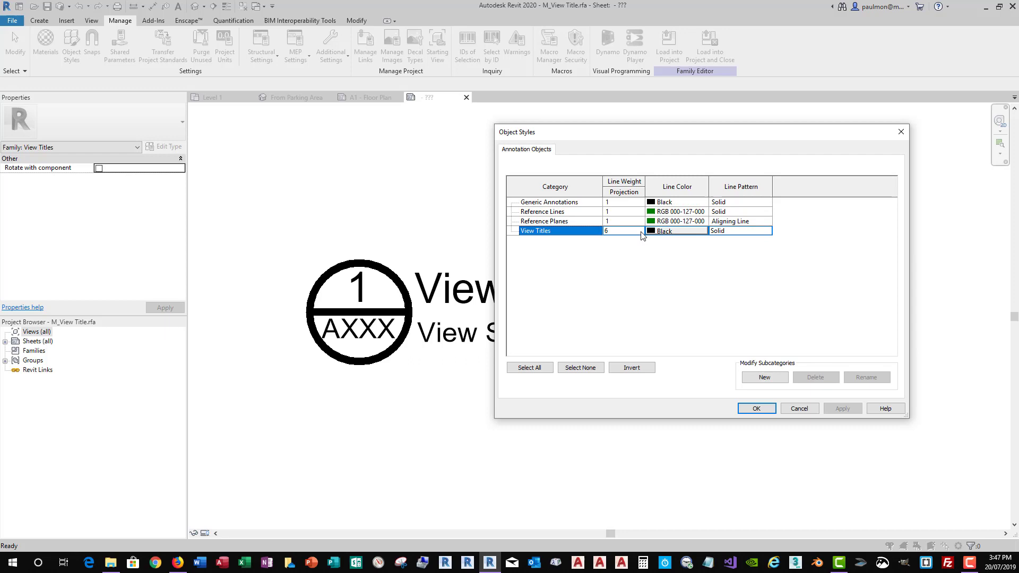
{"action": "left_click", "coordinate": [640, 231]}
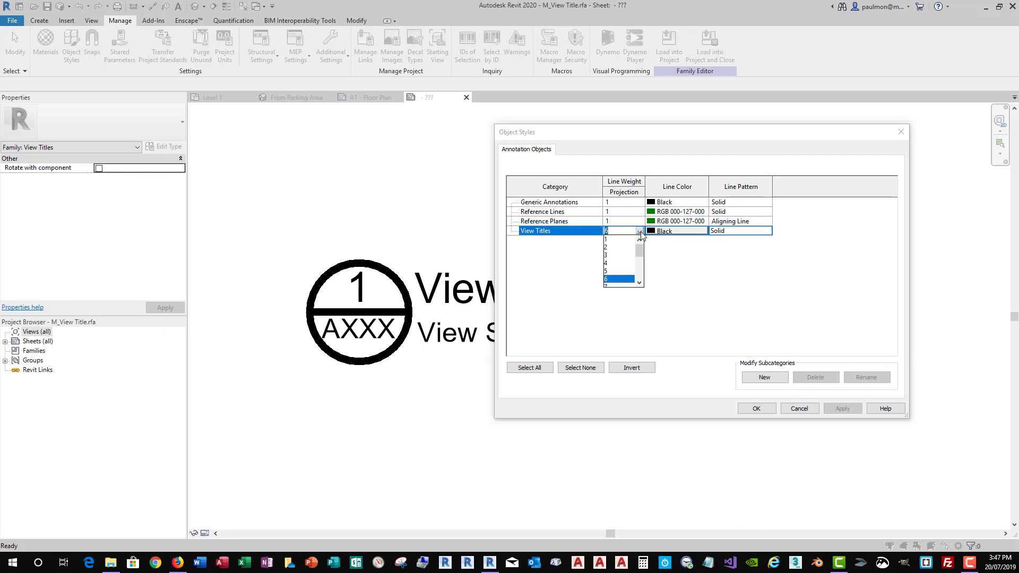
{"action": "left_click", "coordinate": [611, 271]}
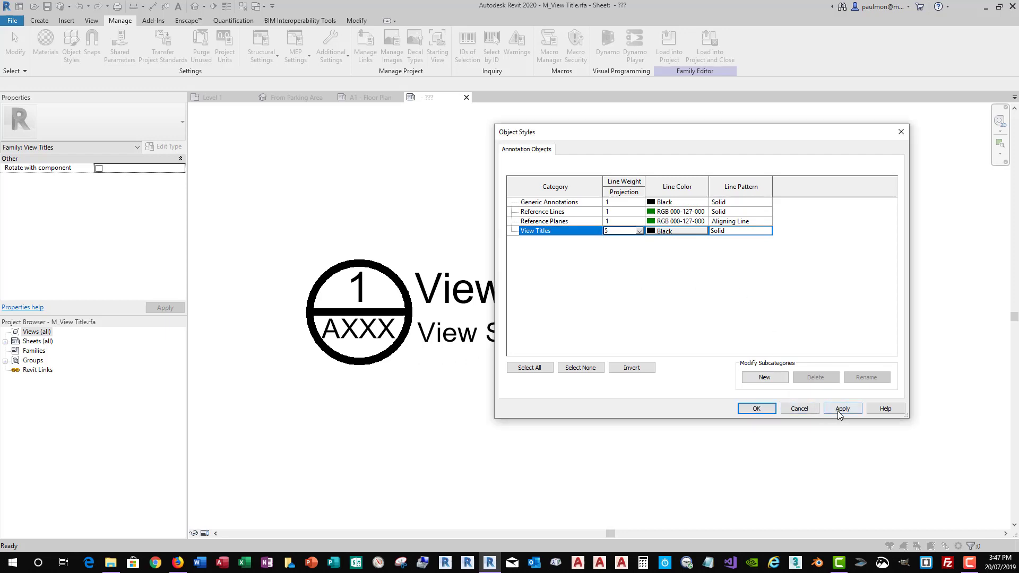
{"action": "left_click", "coordinate": [839, 410]}
{"action": "left_click", "coordinate": [643, 233]}
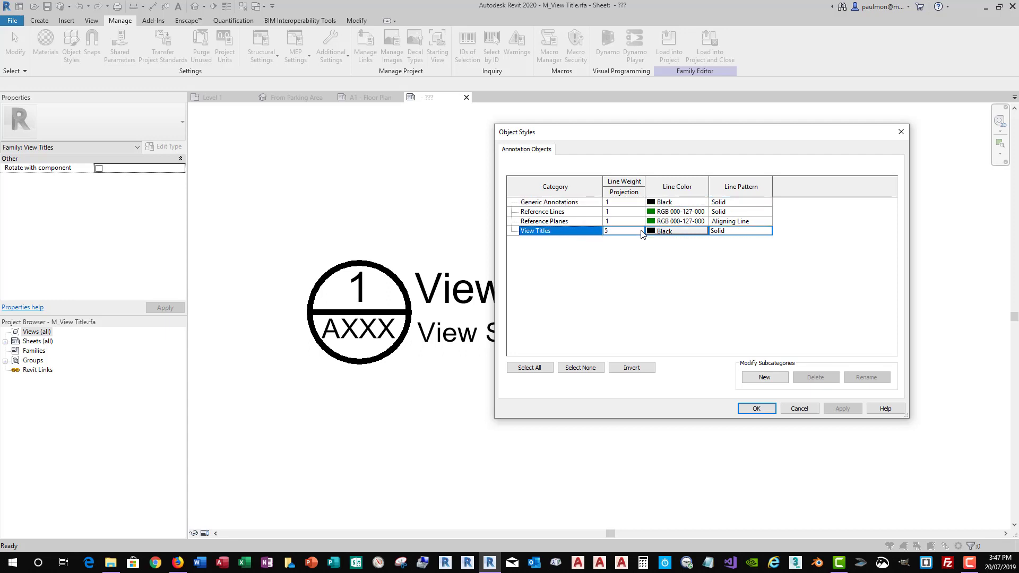
{"action": "left_click", "coordinate": [639, 231]}
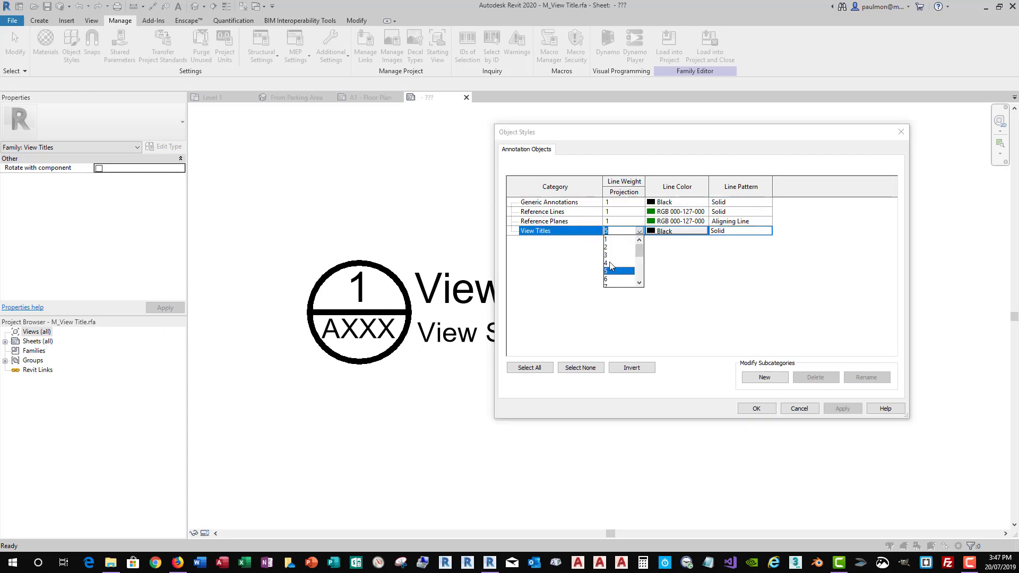
{"action": "left_click", "coordinate": [609, 263]}
{"action": "left_click", "coordinate": [841, 409]}
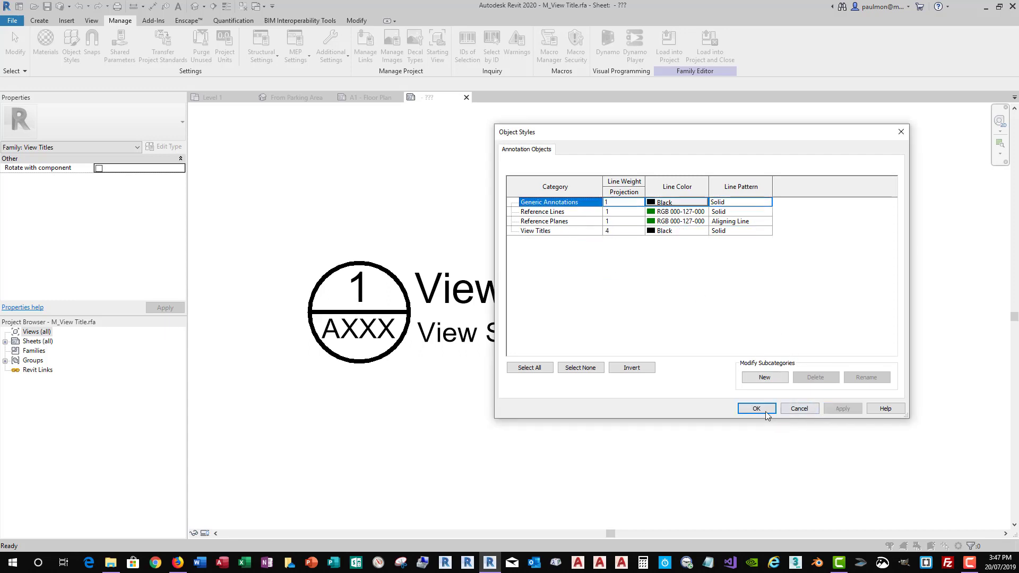
{"action": "left_click", "coordinate": [759, 410]}
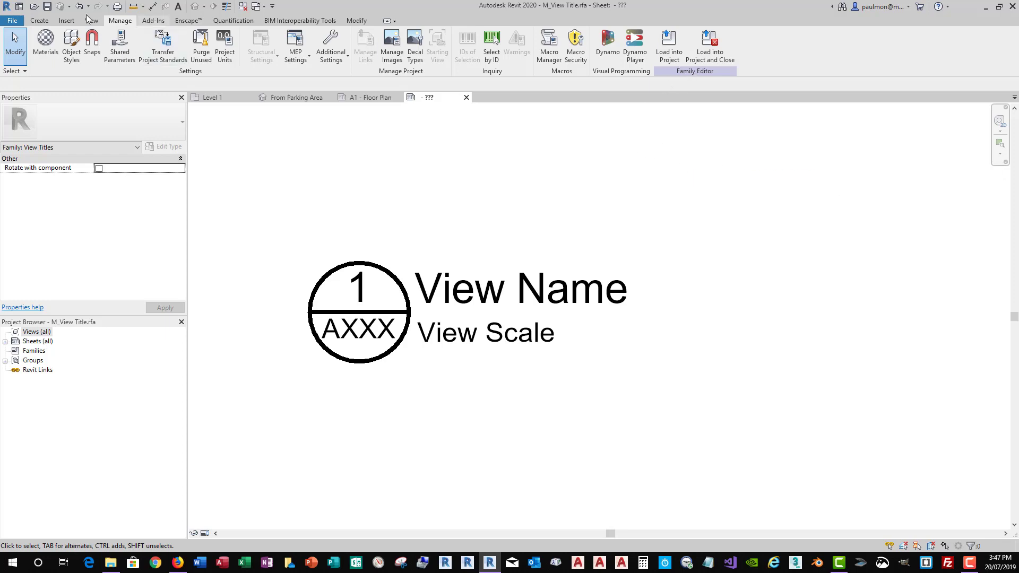
Step: Save the family as M_View Title.rfa, replacing the existing file
{"action": "left_click", "coordinate": [12, 20]}
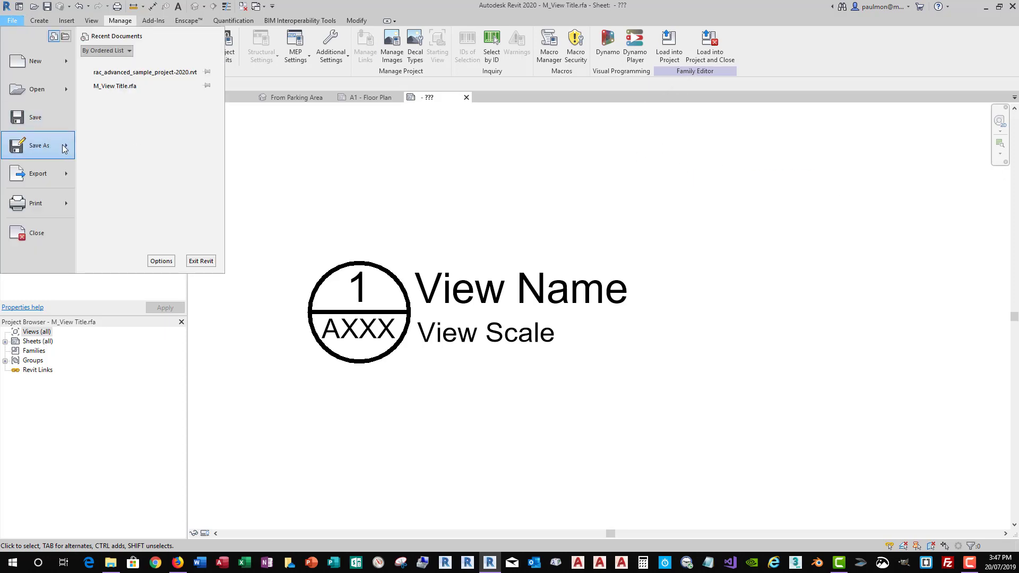
{"action": "left_click", "coordinate": [37, 145]}
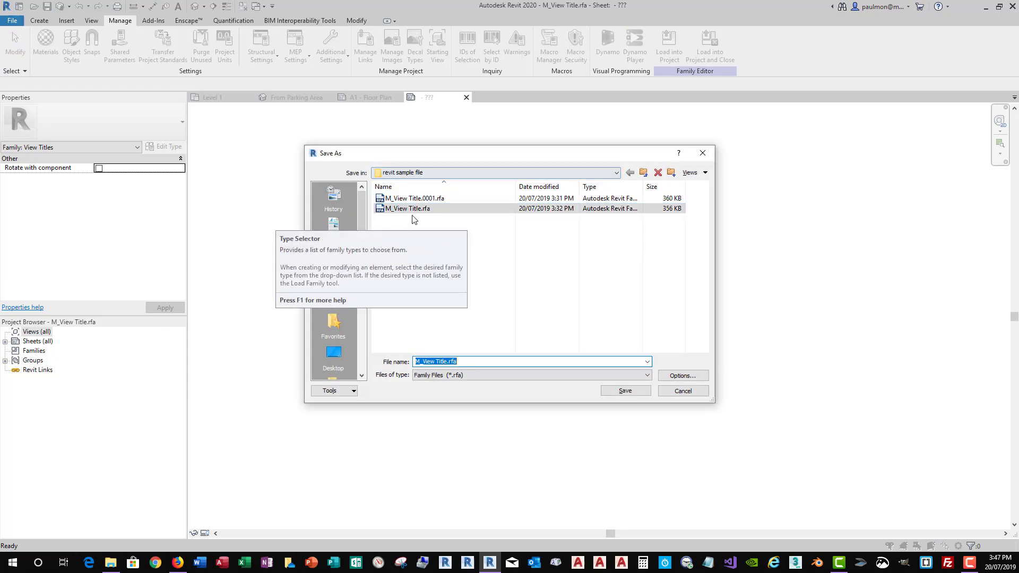
{"action": "left_click", "coordinate": [626, 391]}
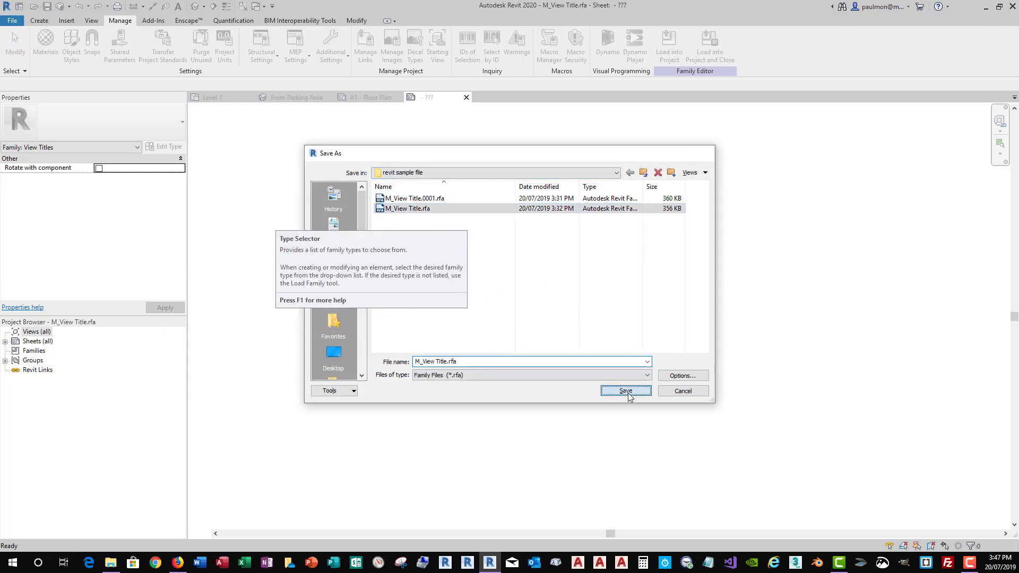
{"action": "left_click", "coordinate": [491, 288]}
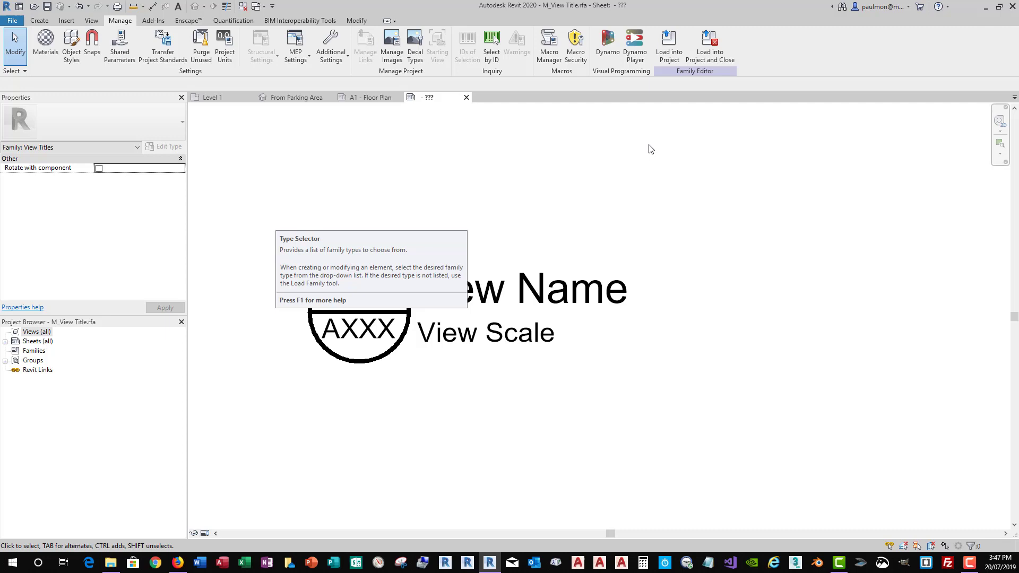
Step: Load the family into the sample project, overwriting the existing version and parameter values
{"action": "left_click", "coordinate": [669, 45]}
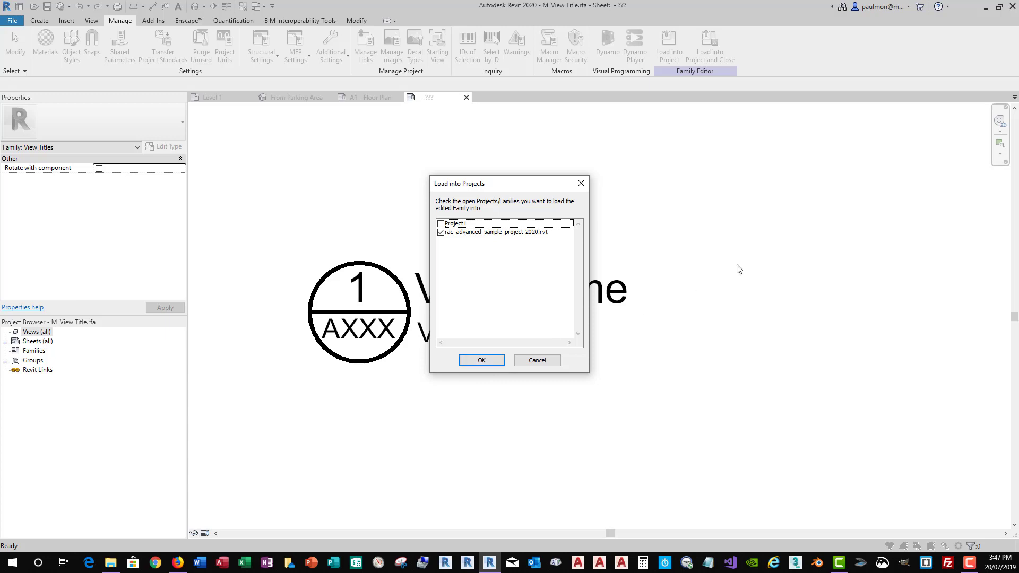
{"action": "left_click", "coordinate": [493, 359]}
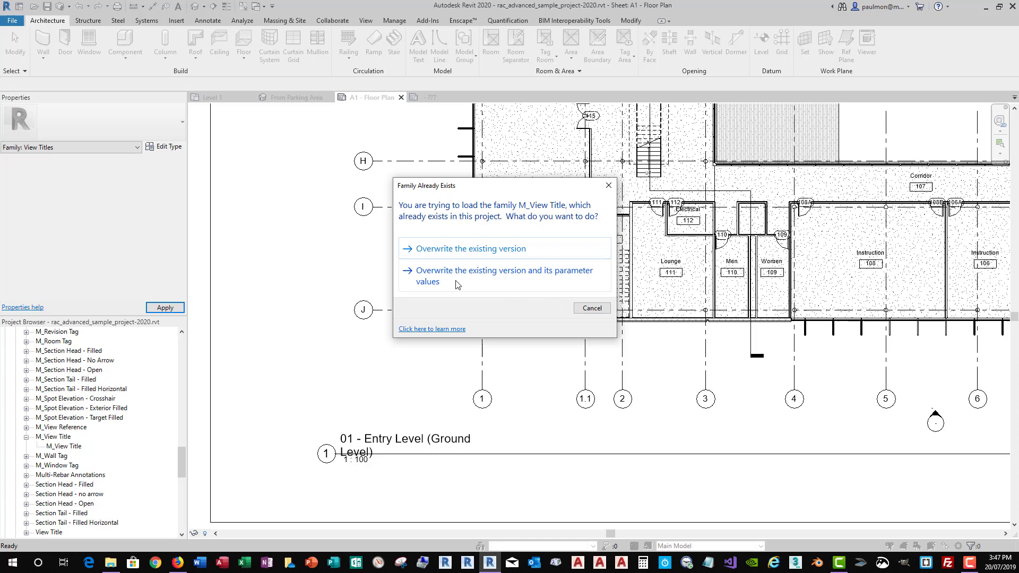
{"action": "left_click", "coordinate": [448, 282]}
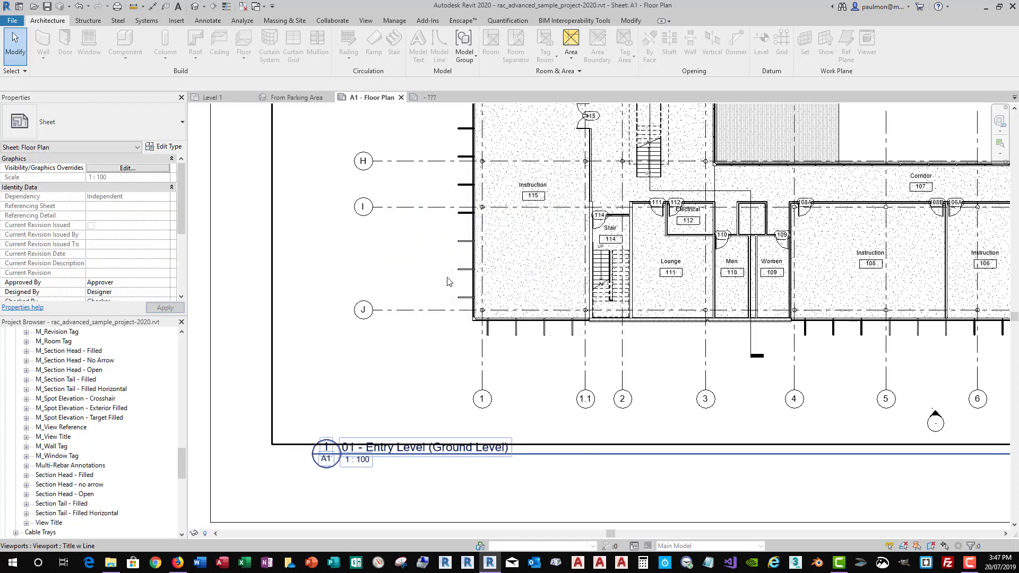
{"action": "key", "text": "Escape"}
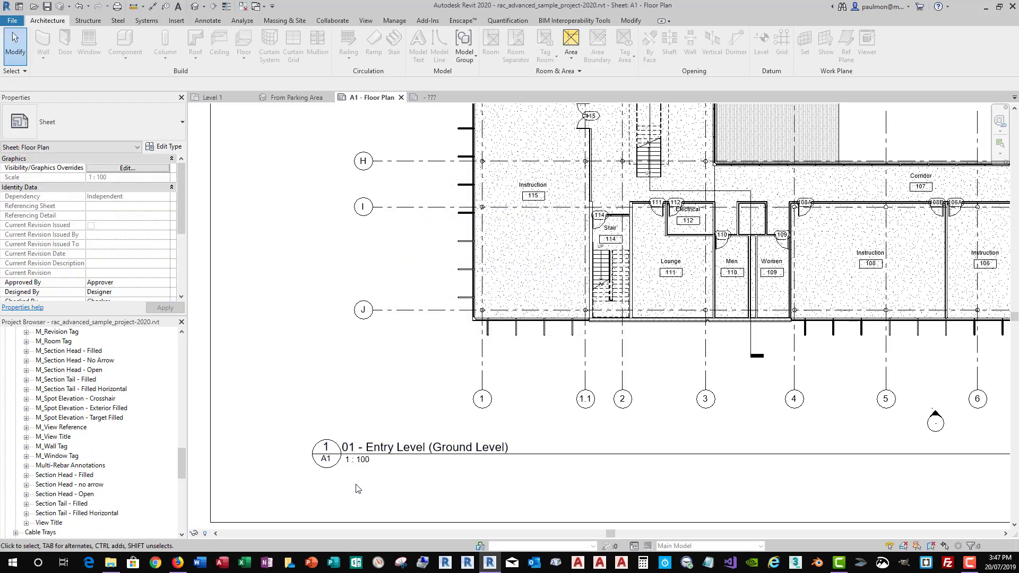
{"action": "scroll", "coordinate": [358, 481], "scroll_direction": "up", "scroll_amount": 3}
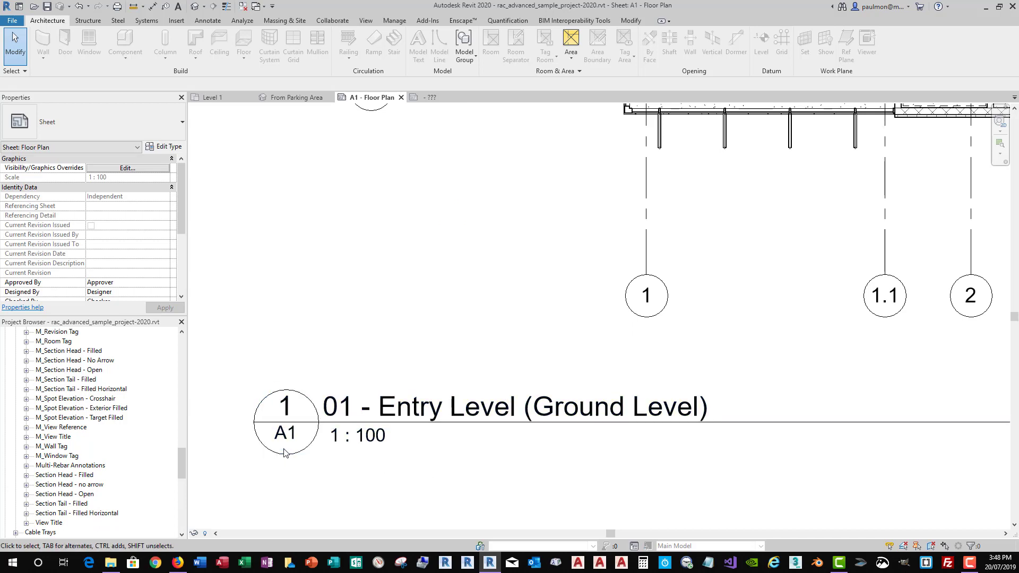
{"action": "scroll", "coordinate": [287, 448], "scroll_direction": "up", "scroll_amount": 2}
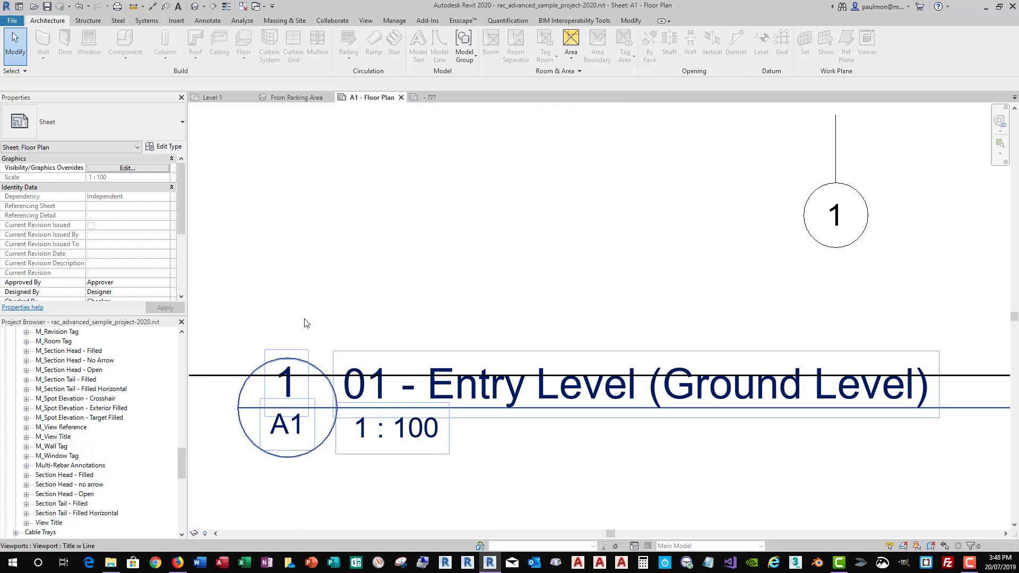
{"action": "scroll", "coordinate": [302, 321], "scroll_direction": "down", "scroll_amount": 2}
{"action": "left_click_drag", "start_coordinate": [182, 457], "coordinate": [192, 388]}
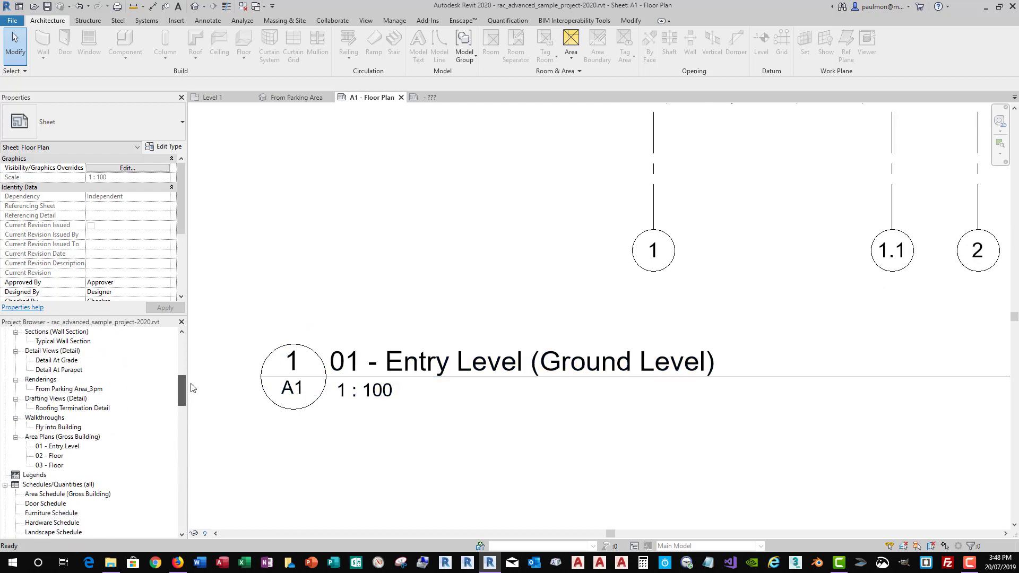
{"action": "left_click", "coordinate": [64, 448]}
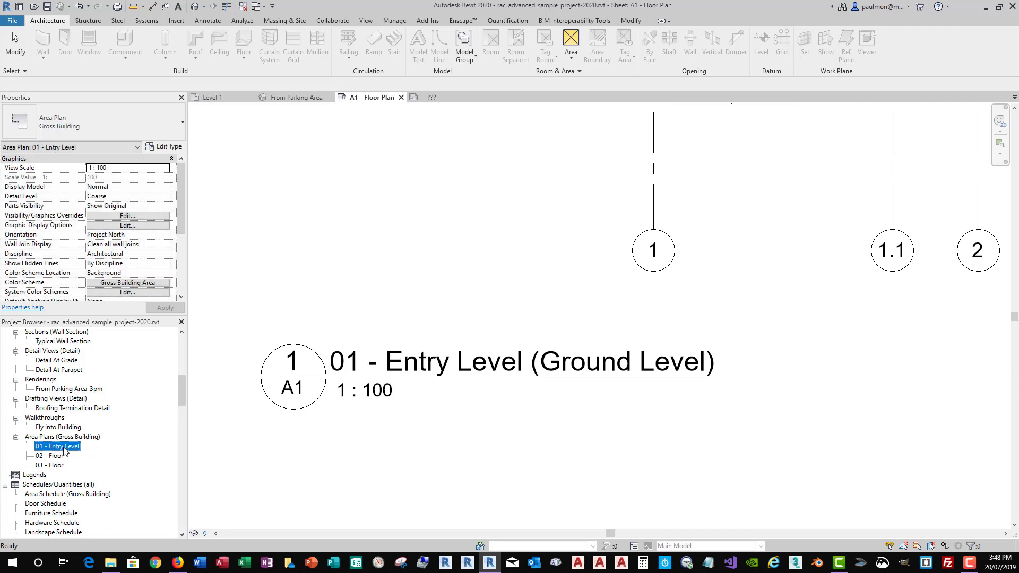
{"action": "right_click", "coordinate": [65, 450]}
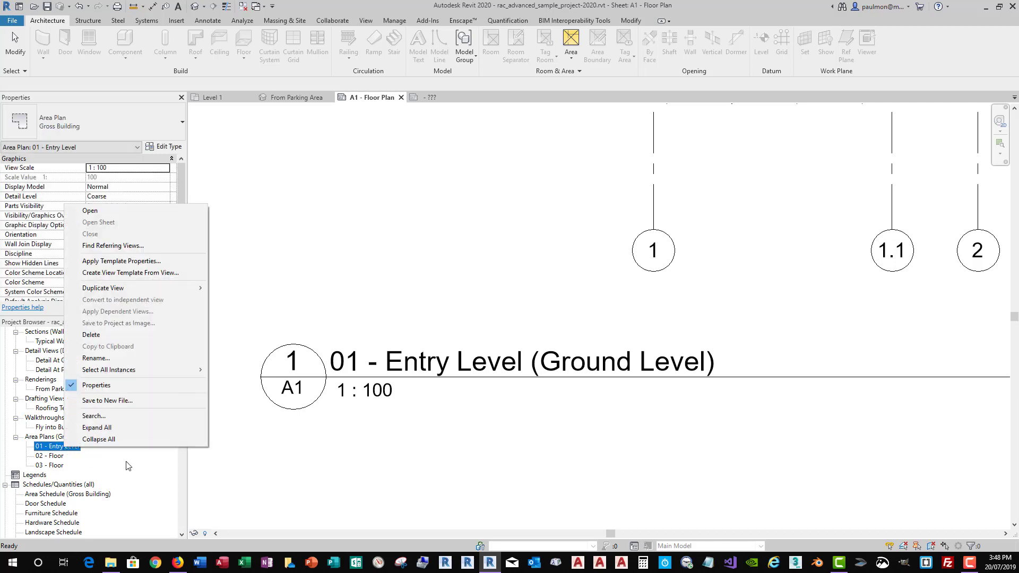
{"action": "left_click", "coordinate": [102, 479]}
{"action": "scroll", "coordinate": [118, 427], "scroll_direction": "down", "scroll_amount": 4}
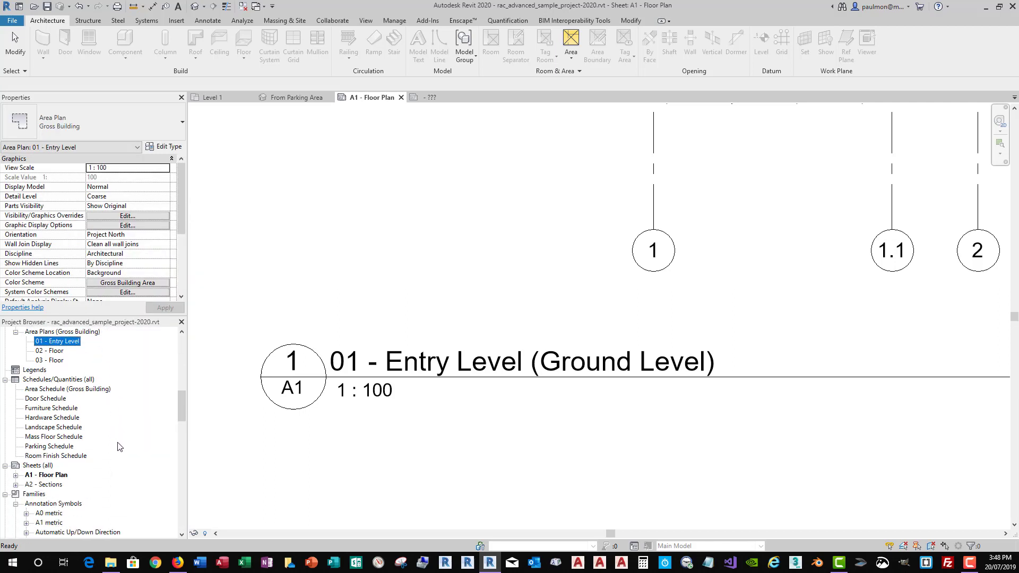
{"action": "left_click", "coordinate": [53, 475]}
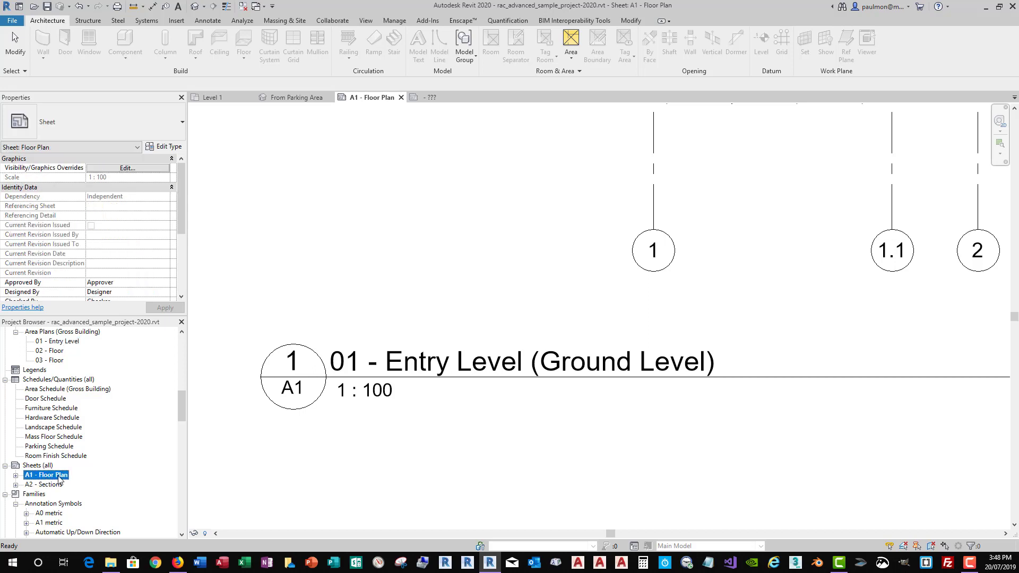
Step: Rename sheet A1 - Floor Plan in the Project Browser to number A001
{"action": "right_click", "coordinate": [59, 478]}
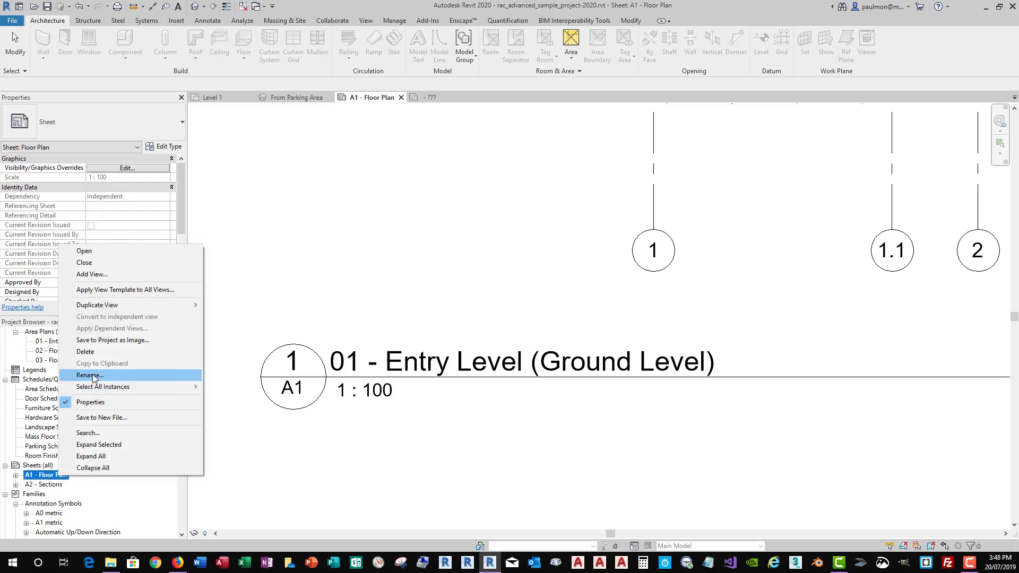
{"action": "left_click", "coordinate": [91, 376]}
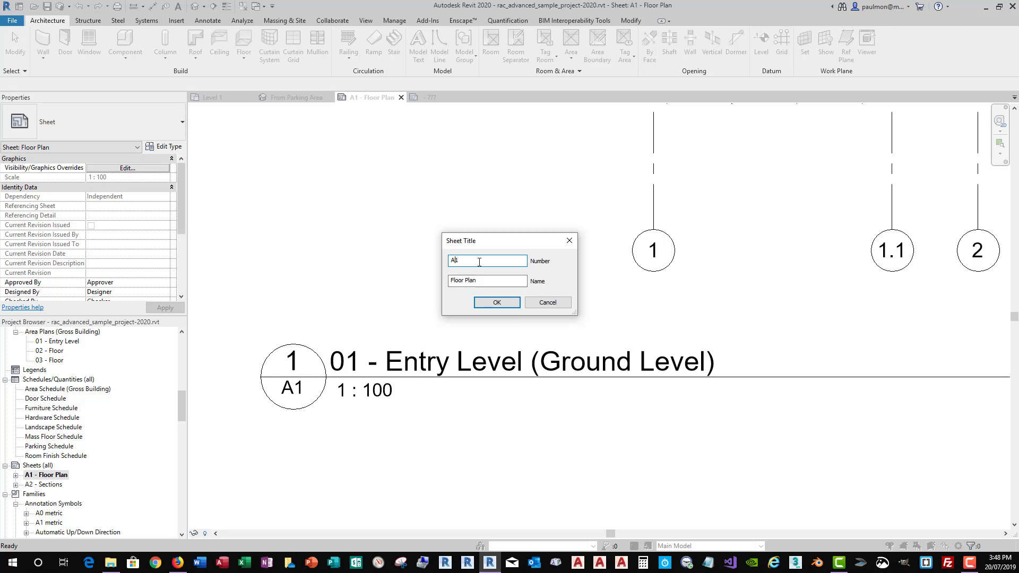
{"action": "left_click", "coordinate": [496, 303]}
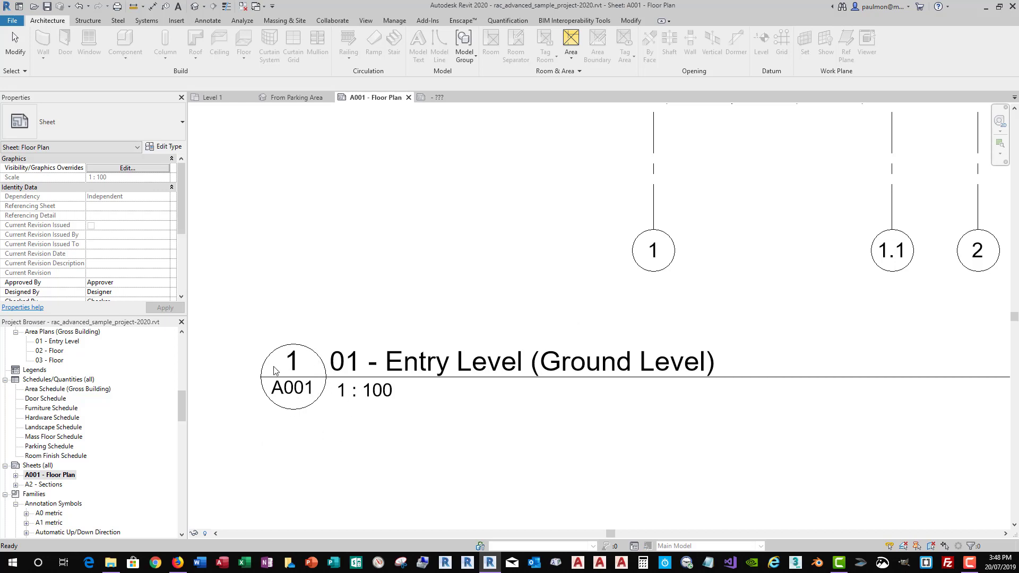
{"action": "scroll", "coordinate": [278, 371], "scroll_direction": "up", "scroll_amount": 2}
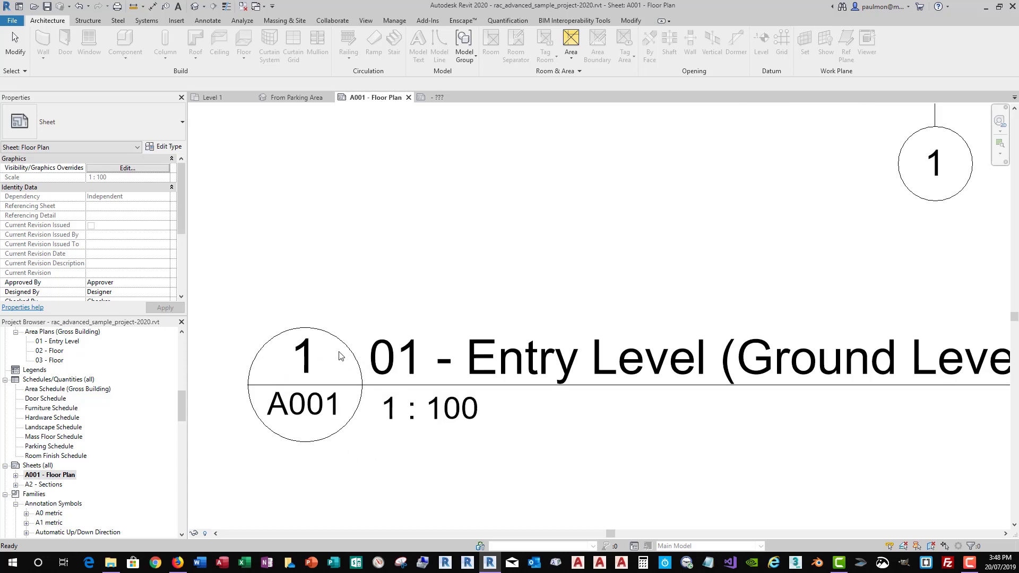
{"action": "scroll", "coordinate": [339, 356], "scroll_direction": "down", "scroll_amount": 1}
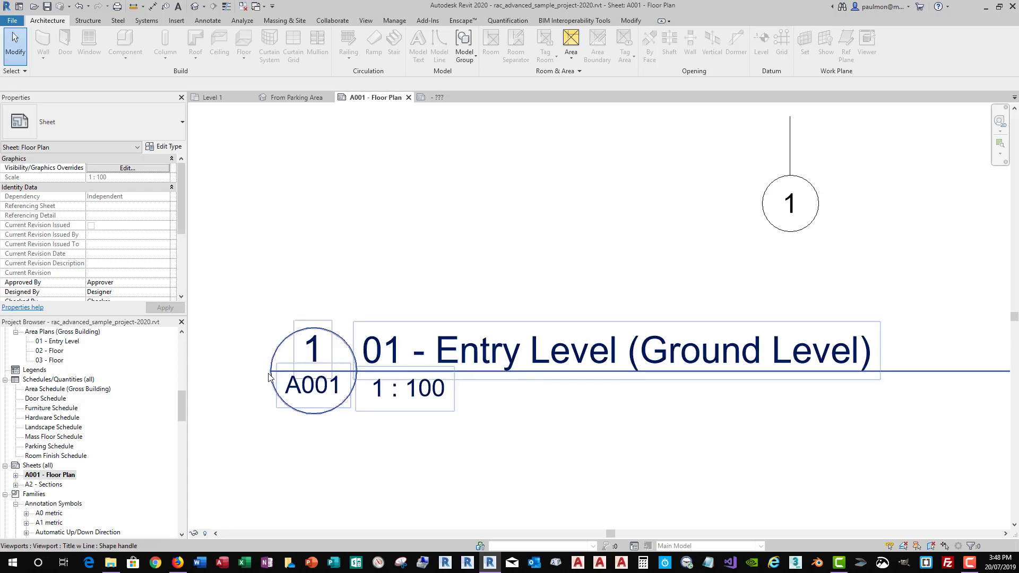
Step: In Object Styles' Annotation Objects, set View Titles line weight to 5 and apply
{"action": "left_click", "coordinate": [395, 20]}
{"action": "left_click", "coordinate": [71, 56]}
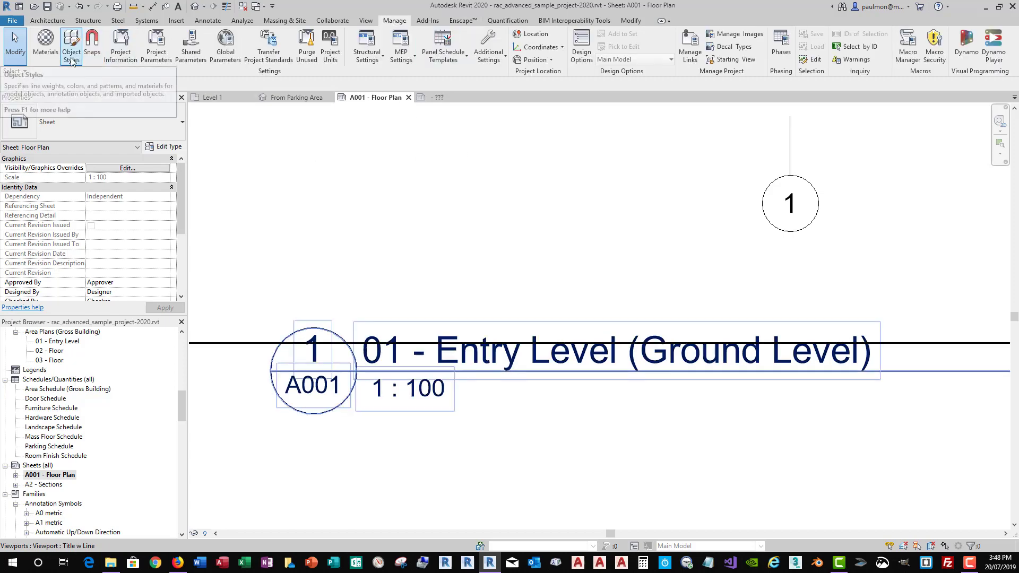
{"action": "left_click_drag", "start_coordinate": [679, 138], "coordinate": [597, 136]}
{"action": "left_click", "coordinate": [489, 150]}
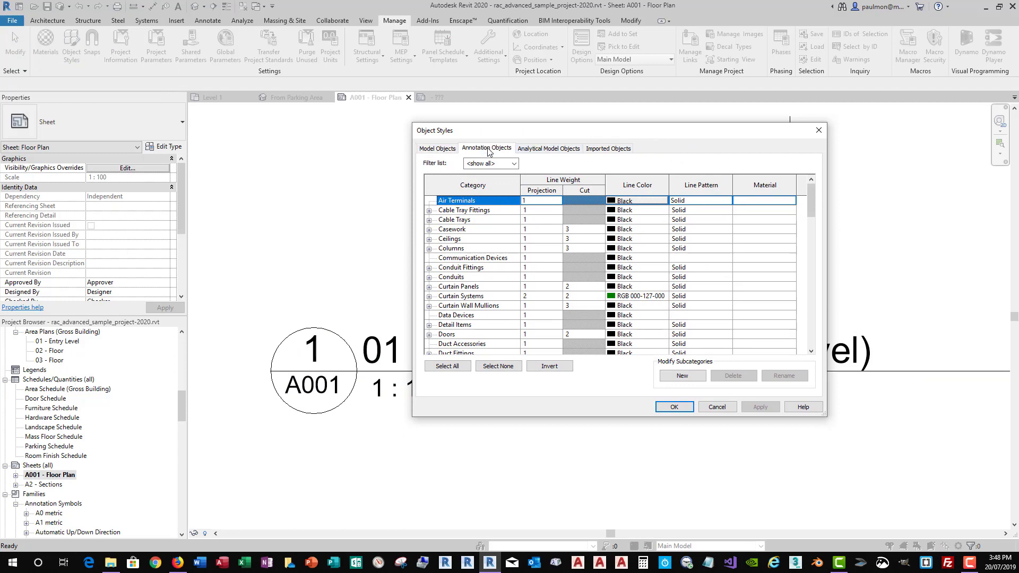
{"action": "left_click_drag", "start_coordinate": [811, 190], "coordinate": [809, 341]}
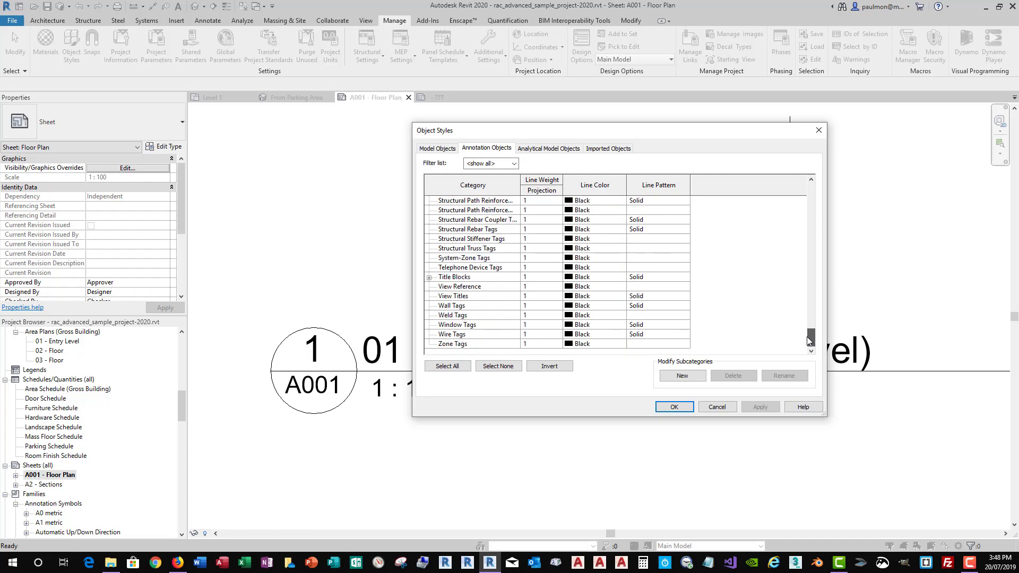
{"action": "left_click", "coordinate": [526, 300]}
{"action": "left_click", "coordinate": [557, 301]}
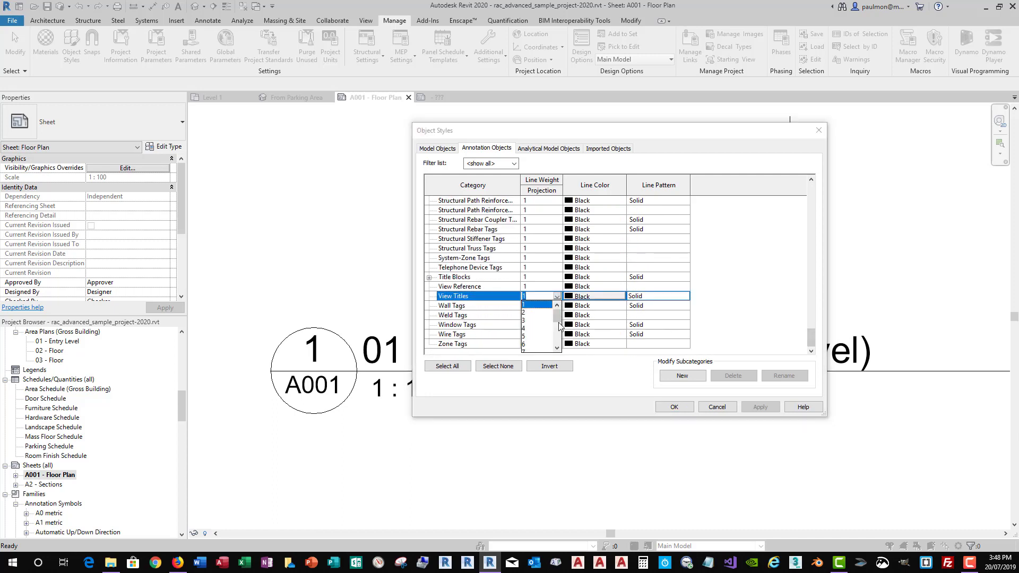
{"action": "scroll", "coordinate": [558, 321], "scroll_direction": "down", "scroll_amount": 1}
{"action": "left_click", "coordinate": [530, 312]}
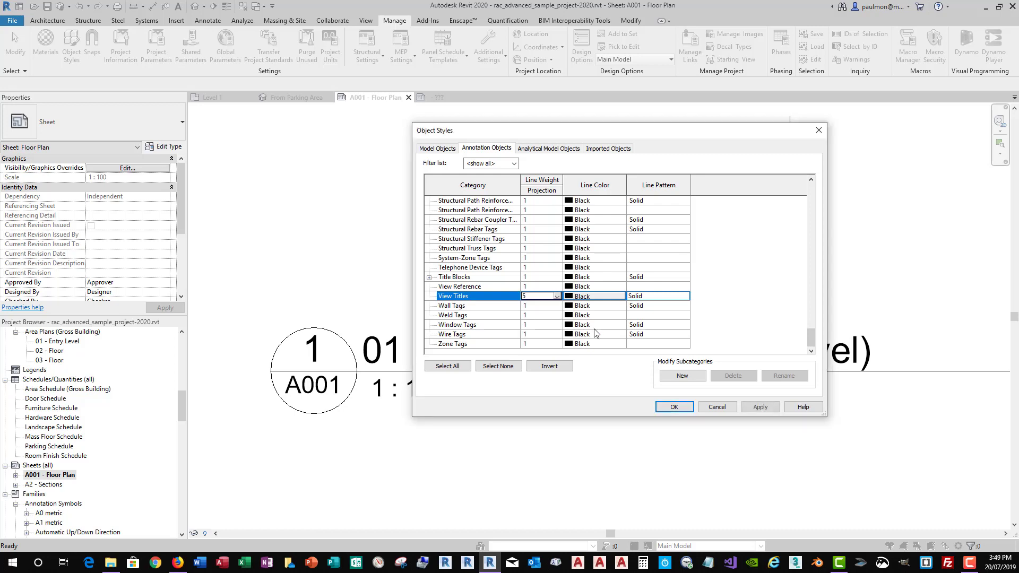
{"action": "left_click", "coordinate": [759, 407]}
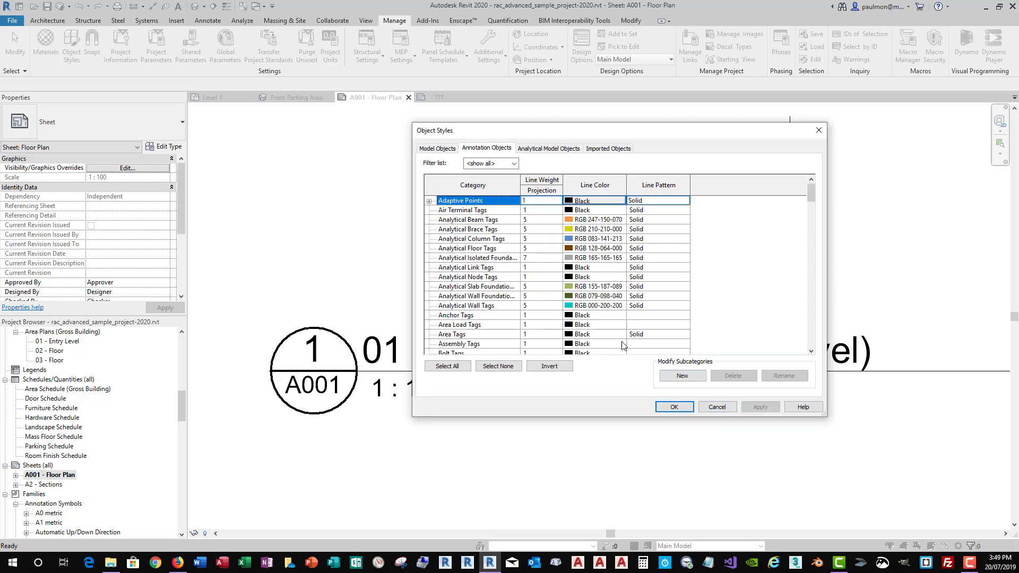
Step: Raise the View Titles line weight to 6, apply, and close Object Styles
{"action": "left_click_drag", "start_coordinate": [812, 195], "coordinate": [811, 341]}
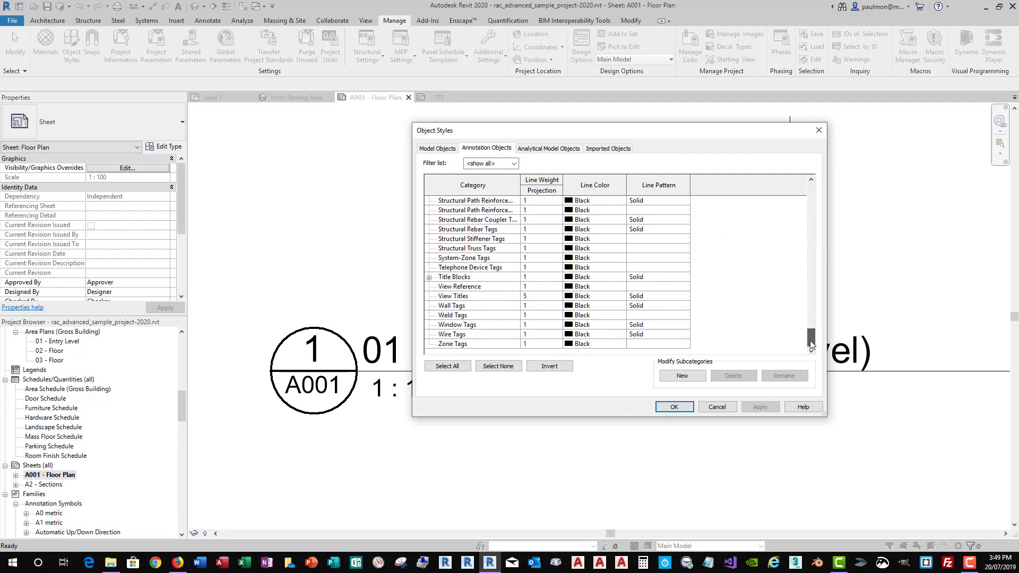
{"action": "left_click", "coordinate": [555, 297]}
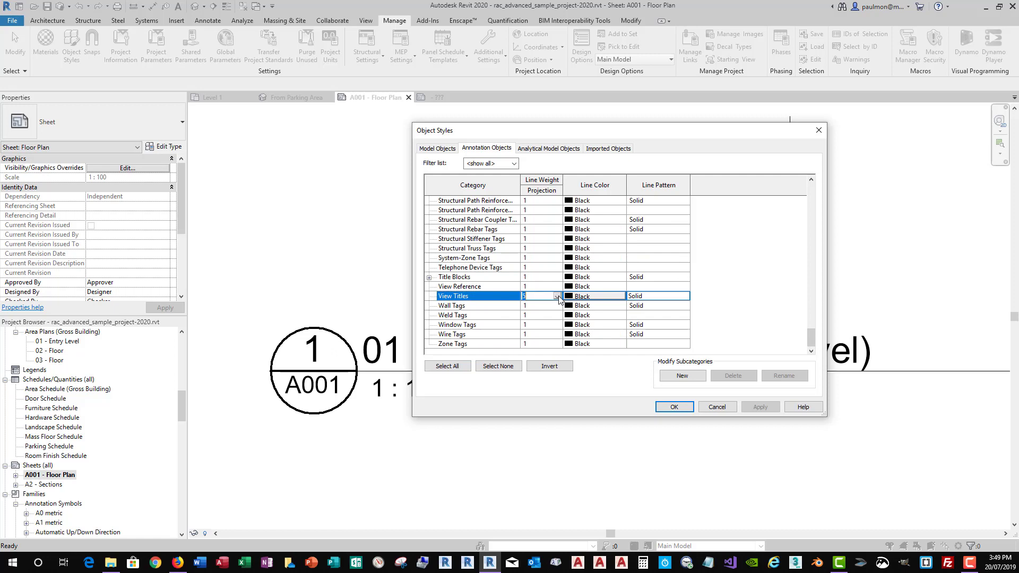
{"action": "left_click", "coordinate": [558, 297]}
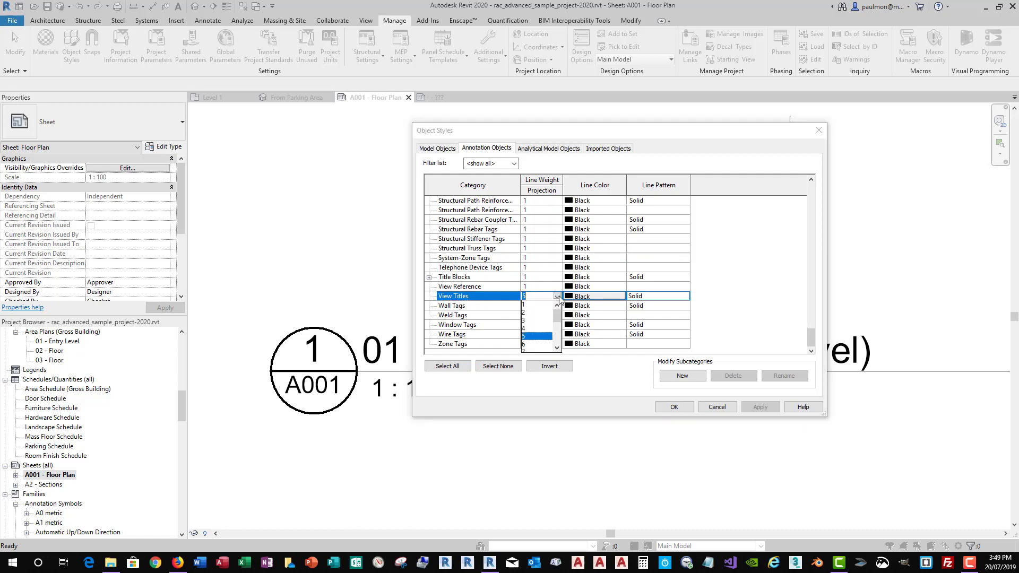
{"action": "left_click", "coordinate": [529, 345]}
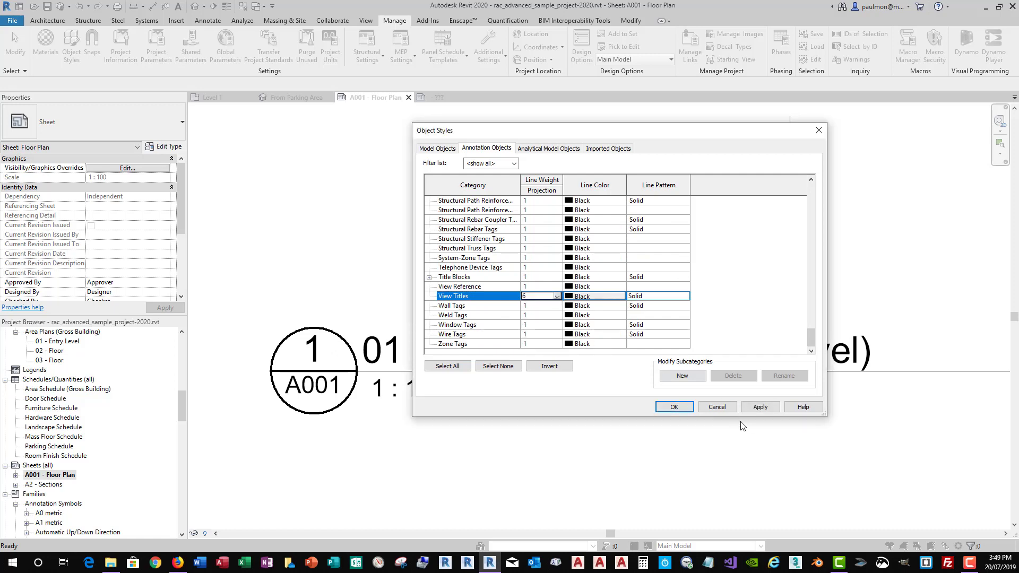
{"action": "left_click", "coordinate": [759, 407]}
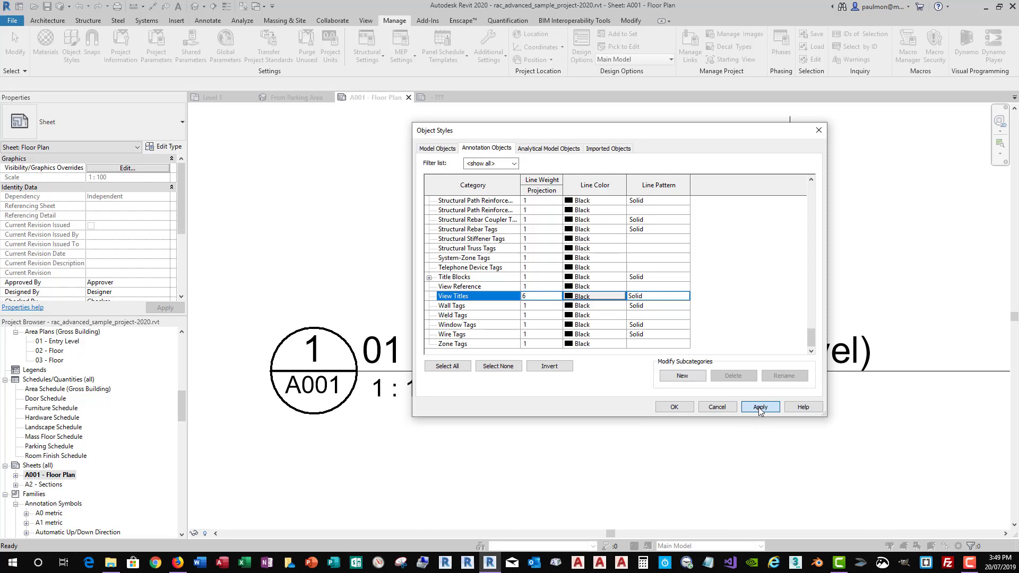
{"action": "left_click", "coordinate": [675, 408]}
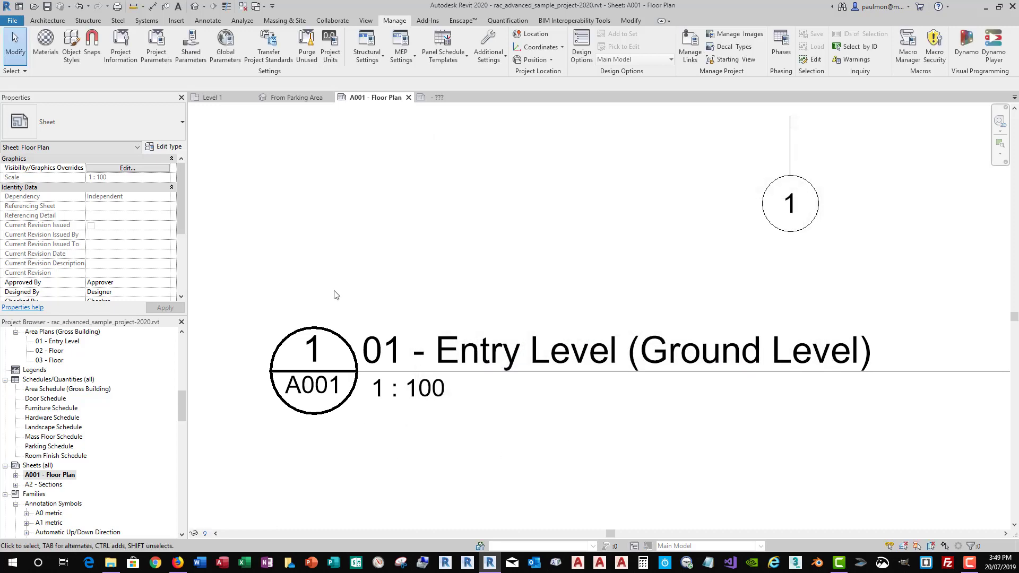
{"action": "scroll", "coordinate": [322, 262], "scroll_direction": "down", "scroll_amount": 2}
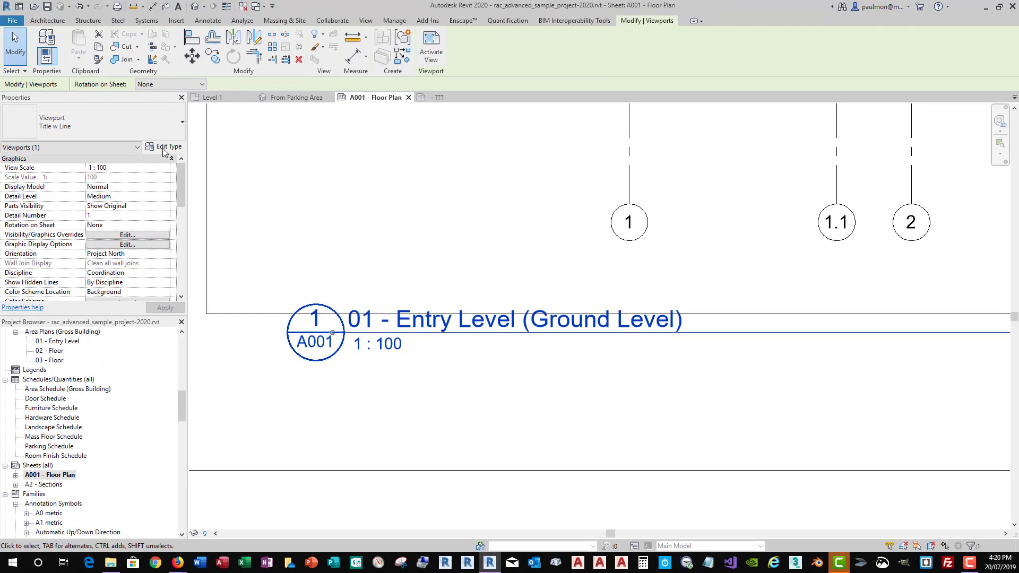
Step: Set the Title w Line viewport type's Line Weight to 6, apply, and deselect the viewport
{"action": "left_click", "coordinate": [165, 150]}
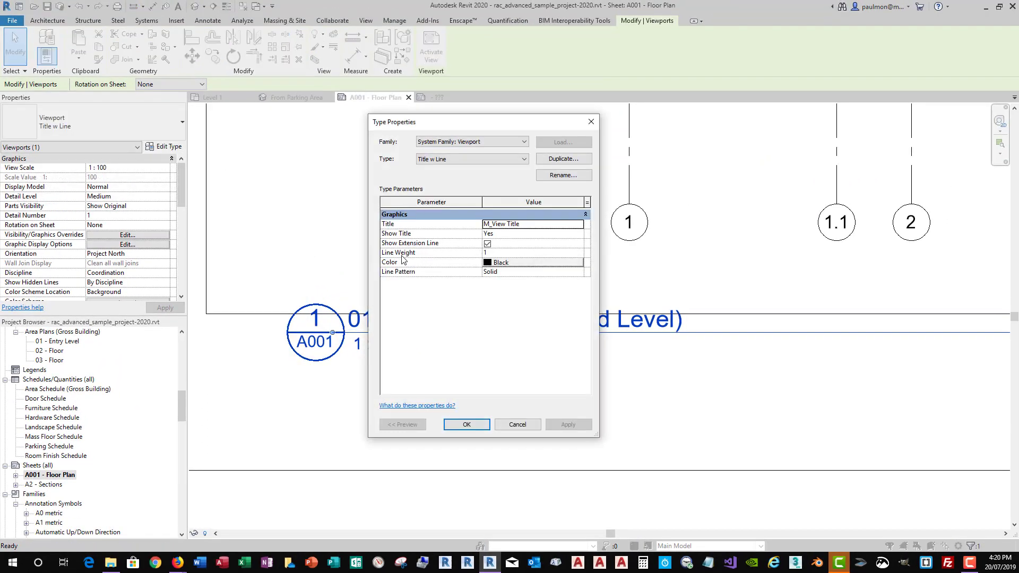
{"action": "left_click", "coordinate": [578, 254]}
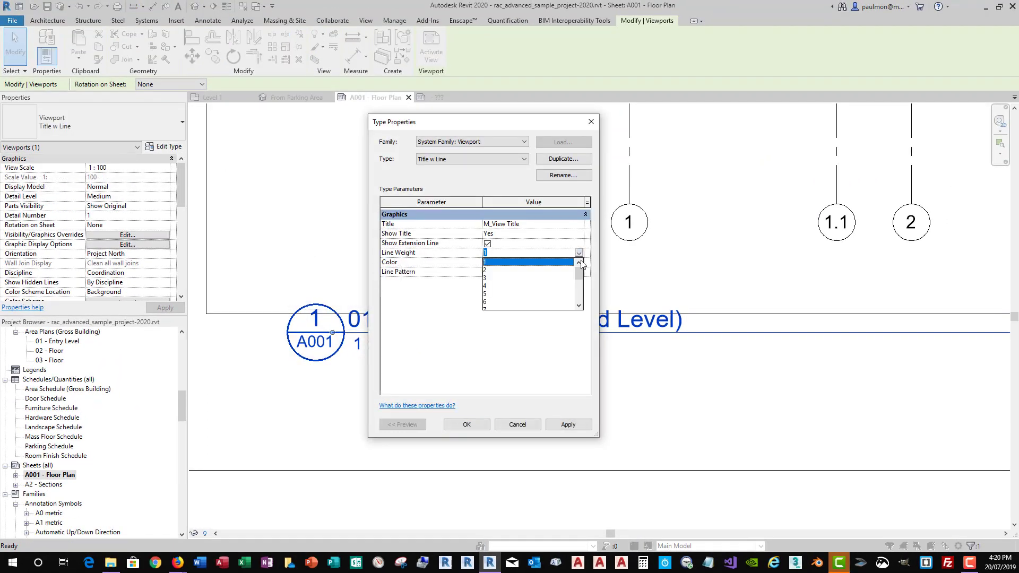
{"action": "left_click", "coordinate": [486, 302]}
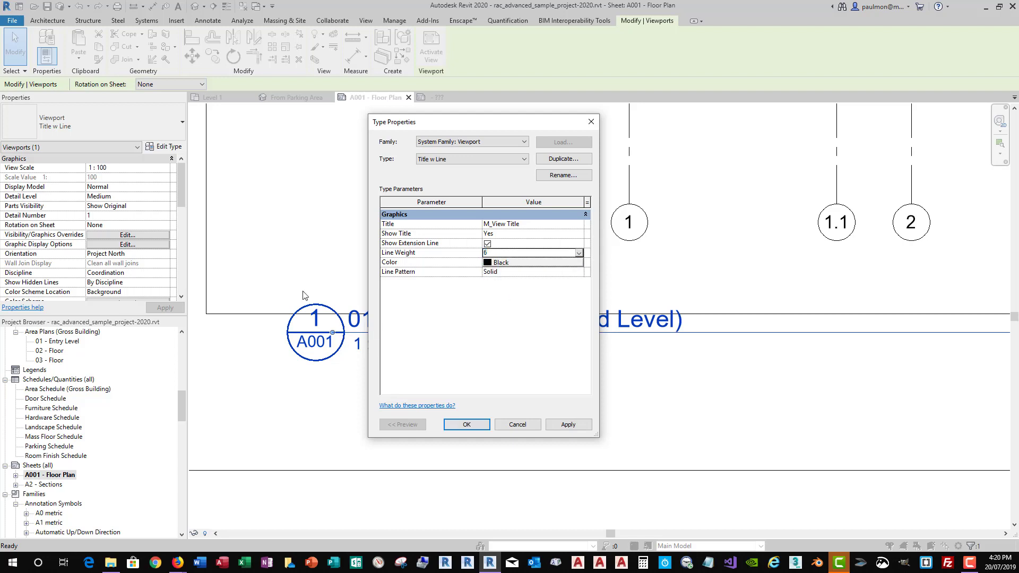
{"action": "left_click", "coordinate": [569, 425]}
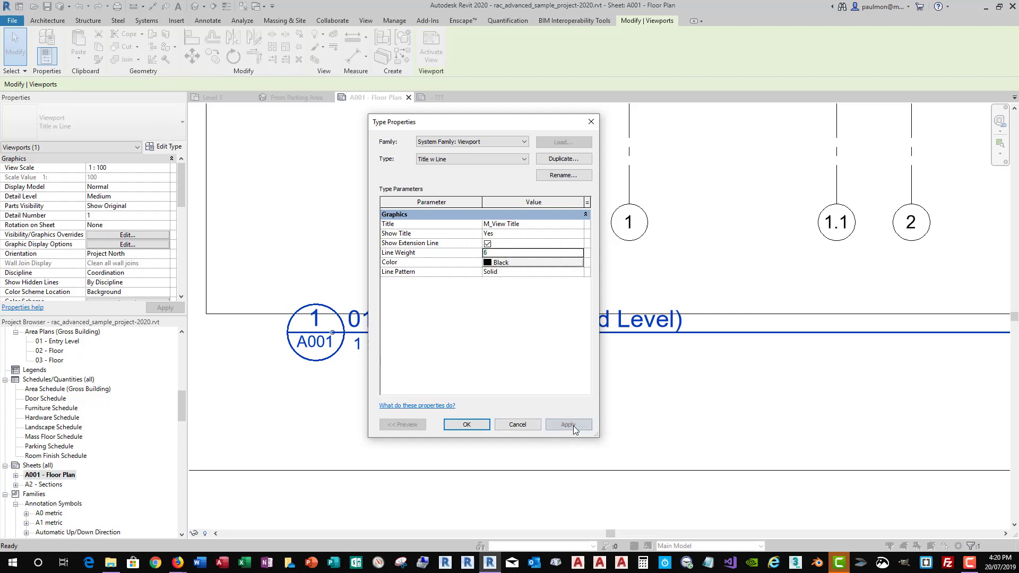
{"action": "left_click", "coordinate": [466, 425]}
{"action": "left_click", "coordinate": [395, 425]}
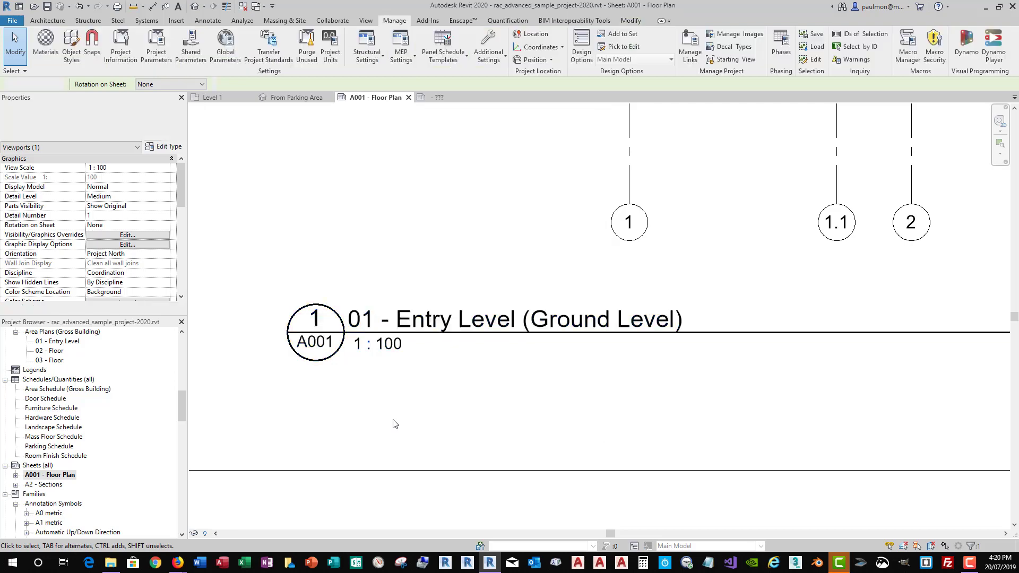
{"action": "scroll", "coordinate": [323, 333], "scroll_direction": "up", "scroll_amount": 3}
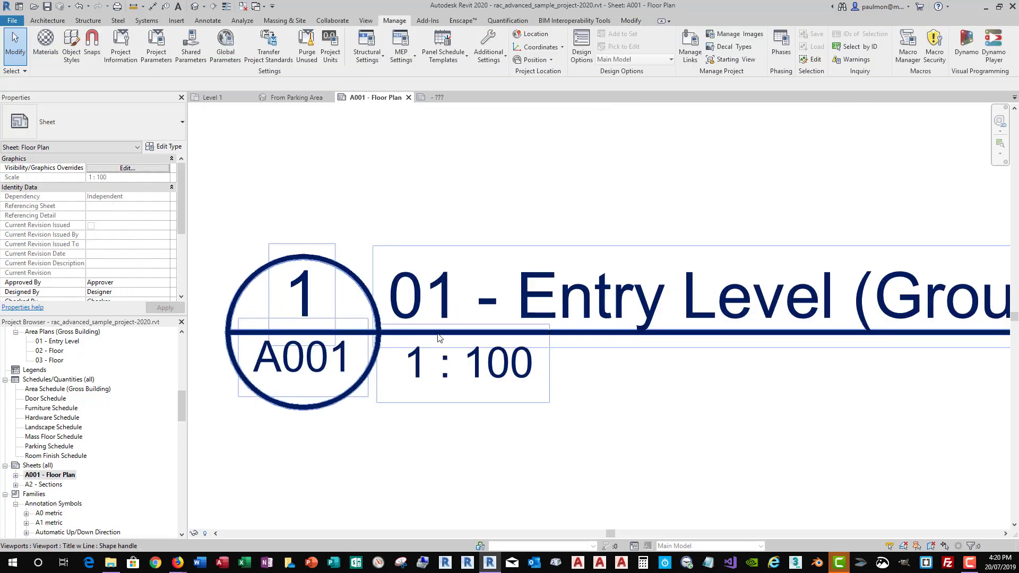